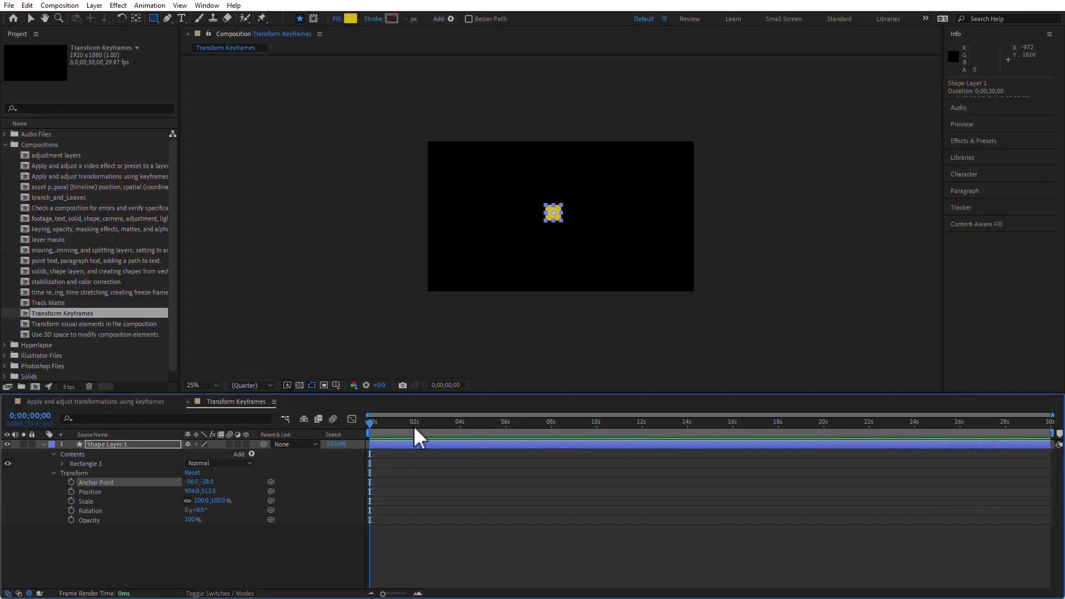
- Set the current time to 0;00;01;00 and show only the Position property of Shape Layer 1
mouse_move(369, 422)
left_mouse_down()
mouse_move(402, 423)
mouse_move(391, 423)
left_mouse_up()
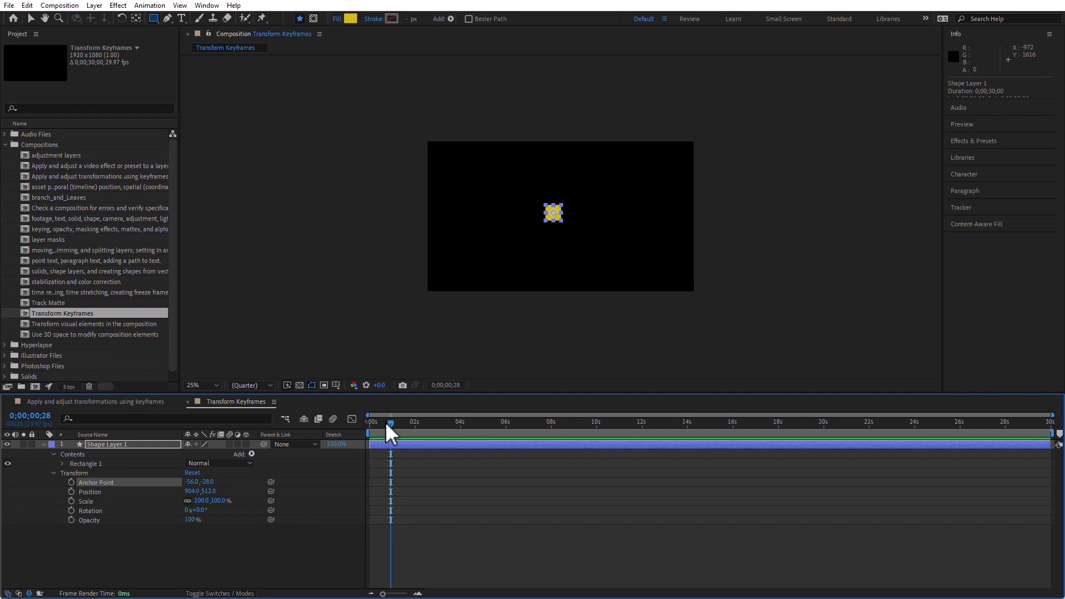
left_click(44, 417)
type("100")
key("Return")
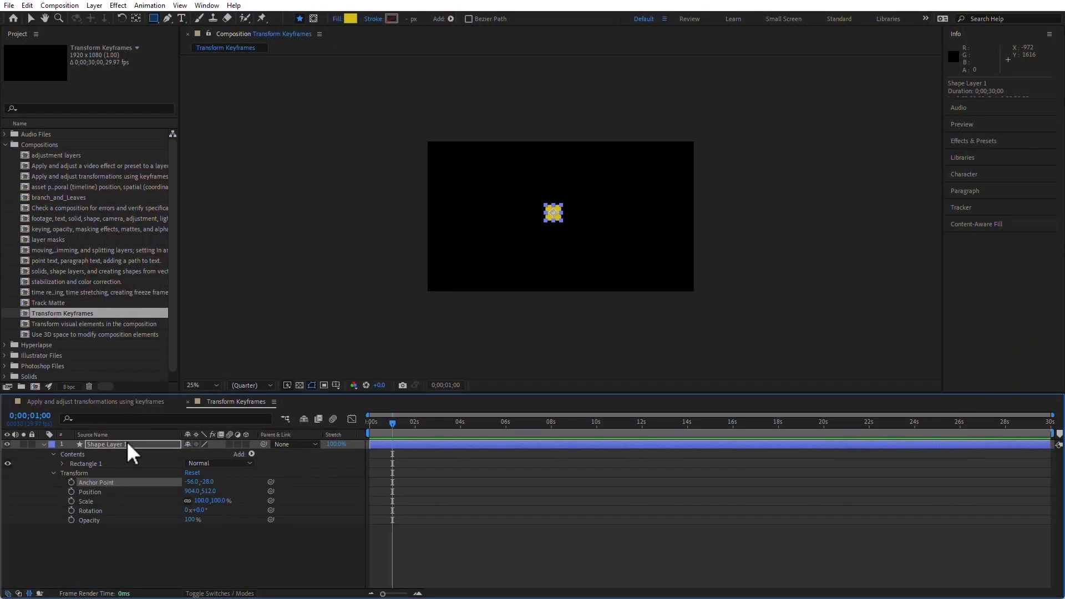
left_click(124, 444)
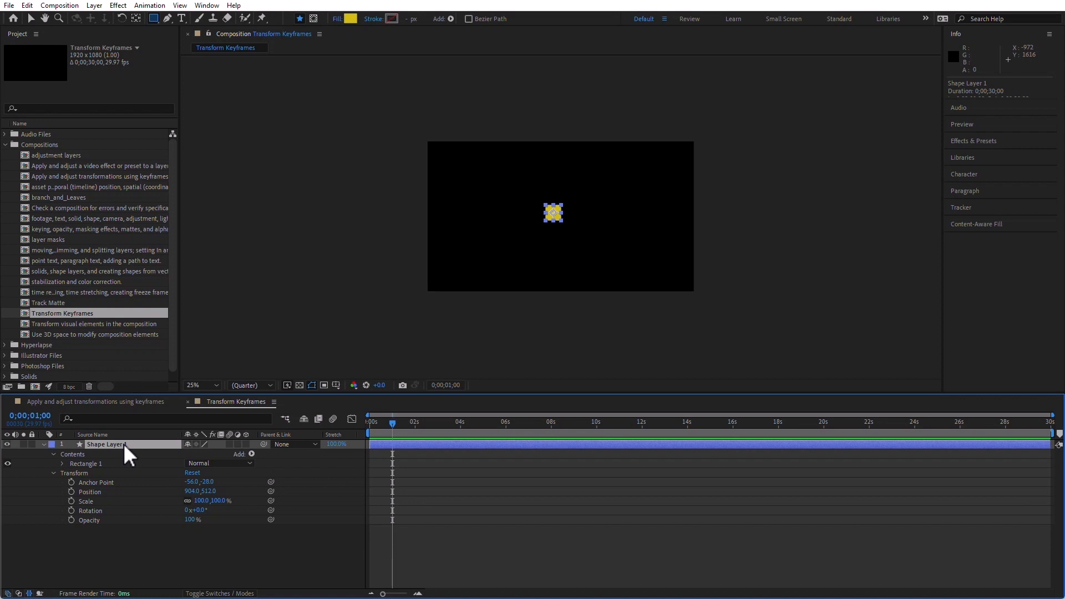
key("p")
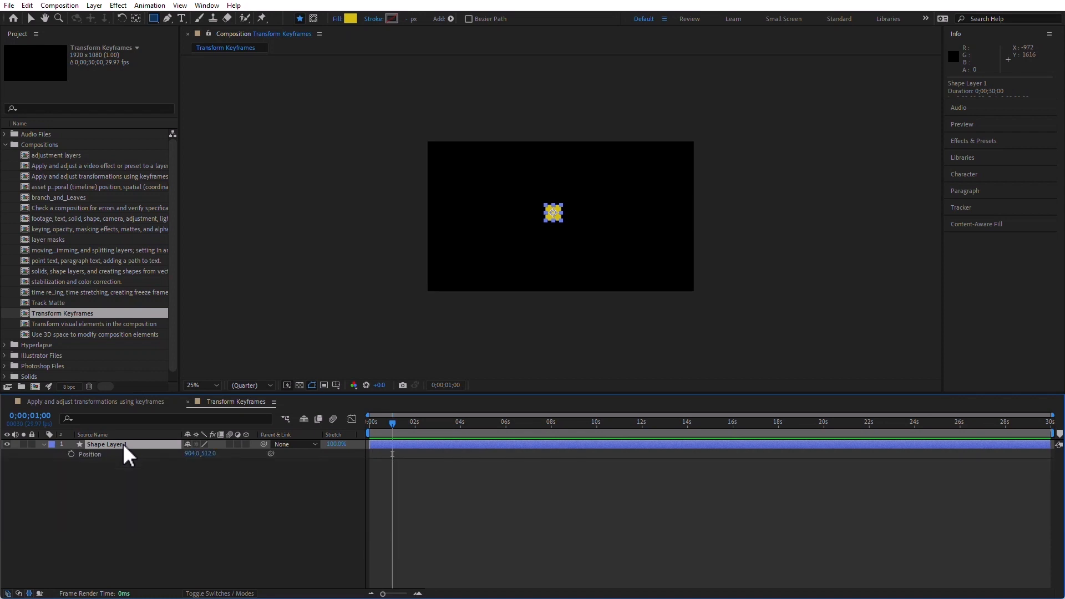
- Move the yellow square with the Selection tool to the frame's lower-left corner, at about 140, 932
left_click(29, 16)
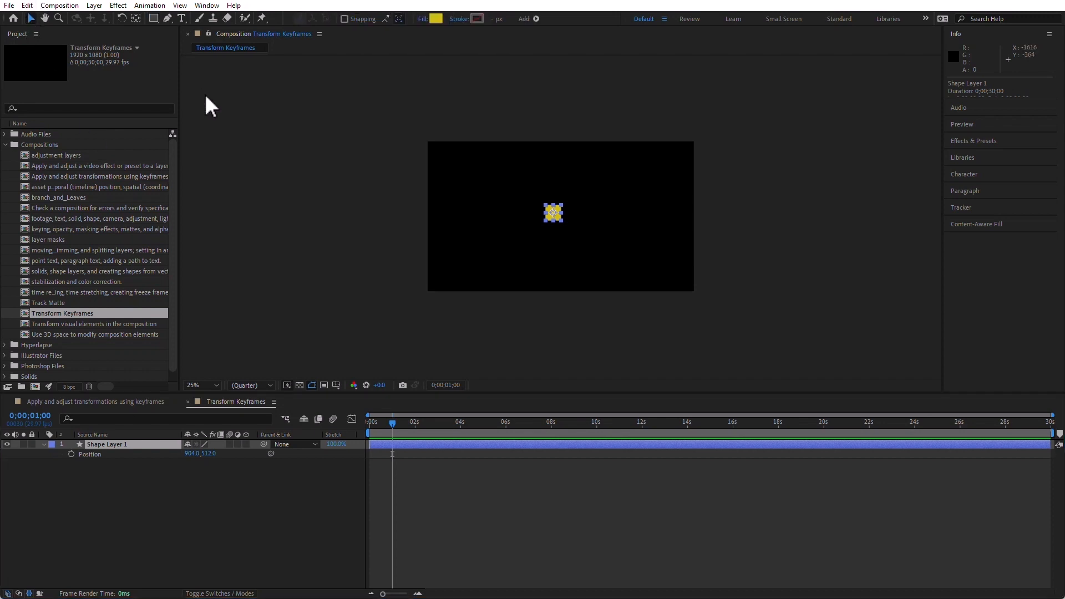
left_click(551, 214)
left_click_drag(551, 213, 446, 271)
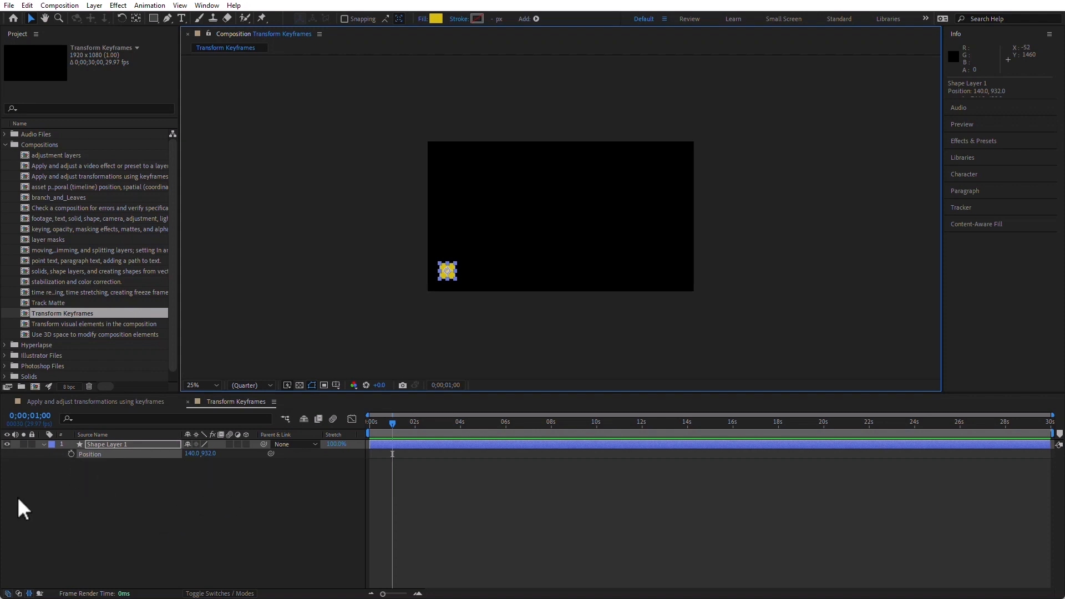
left_click(71, 454)
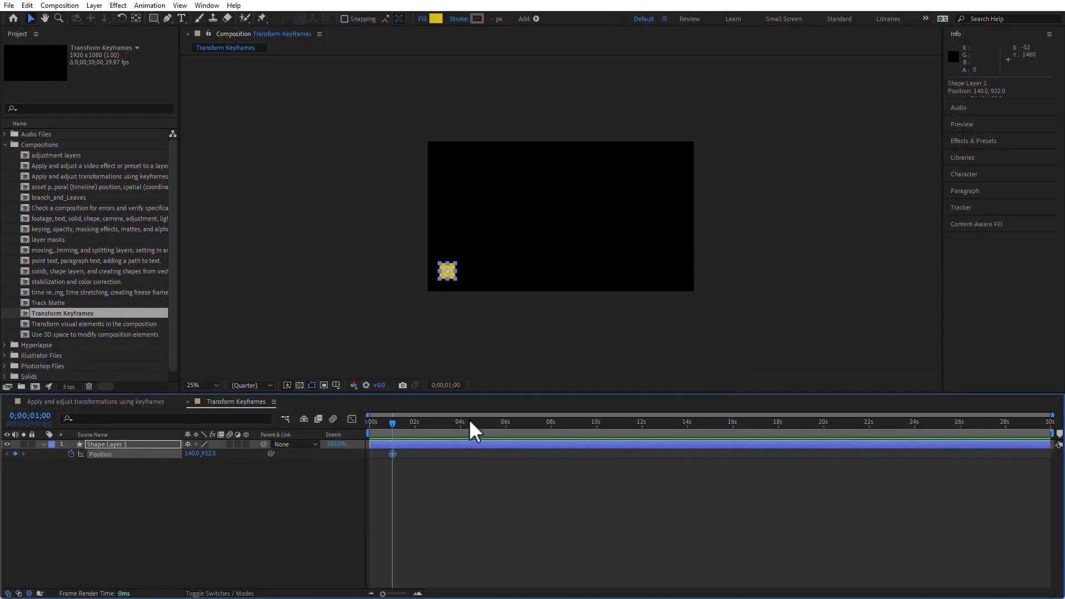
left_click(462, 423)
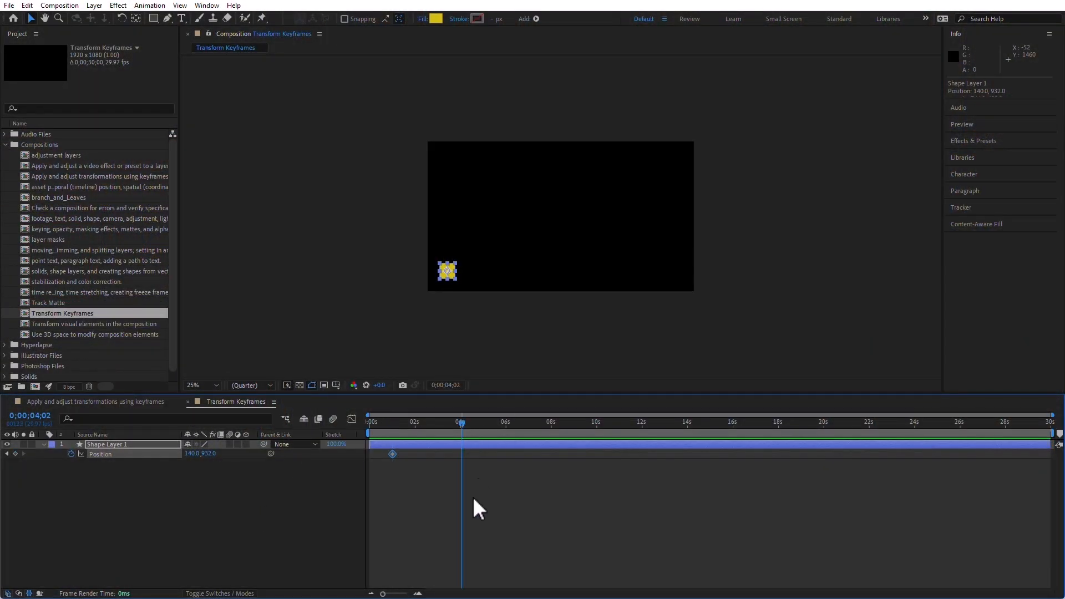
left_click(71, 454)
type("100")
key("Return")
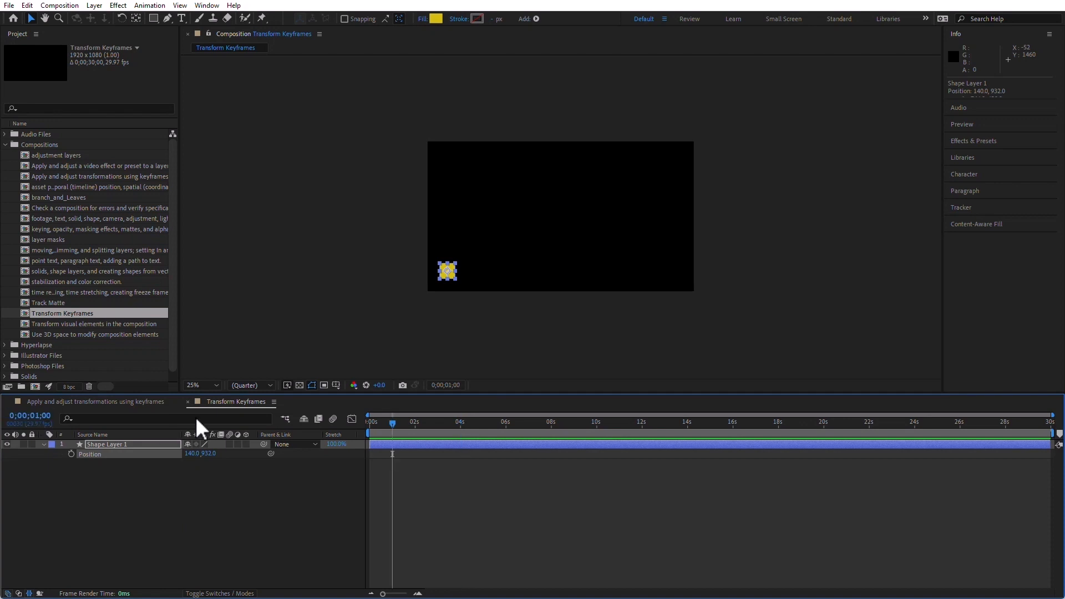
- Start keyframing Position at 0;00;01;00, and add a keyframe at 0;00;02;26 with the square at about 1684, 924
left_click(71, 454)
left_click(435, 423)
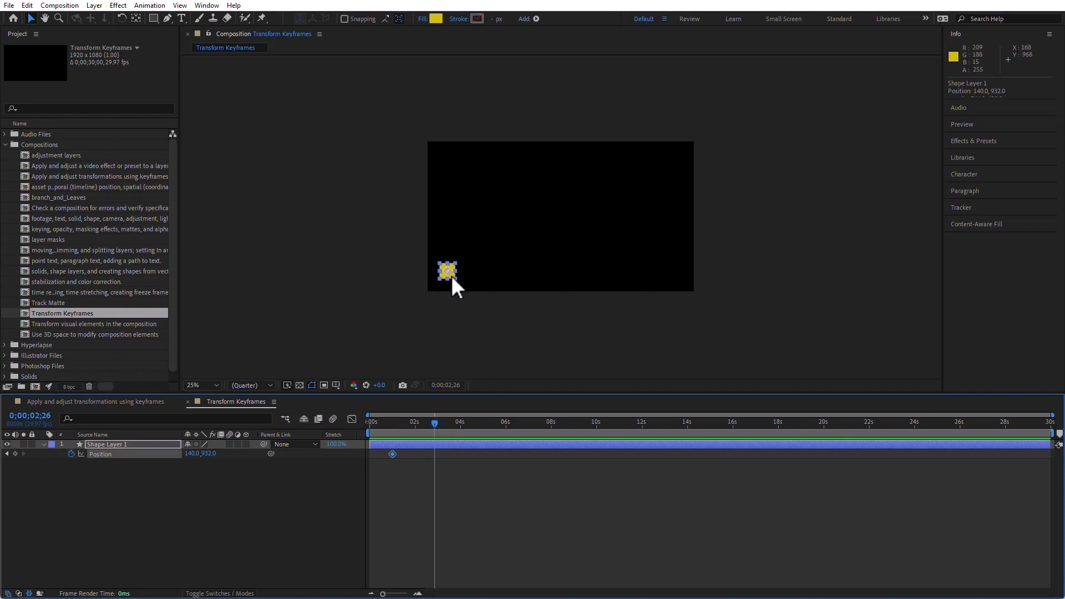
left_click_drag(451, 274, 665, 273)
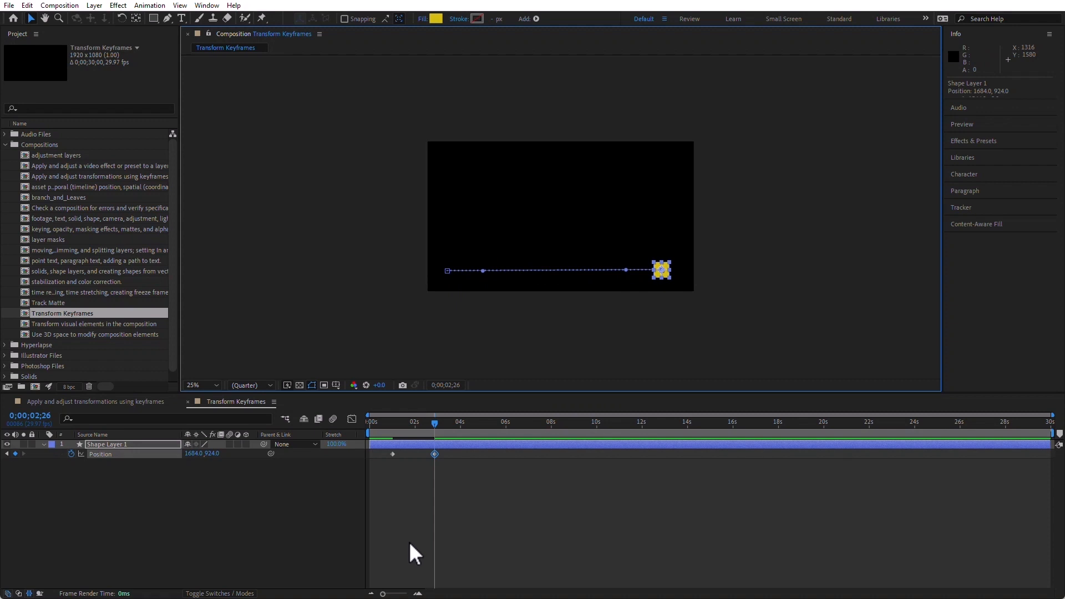
- Add Position keyframes at about 5 s (164, 592), 0;00;07;15 (1840, 440) and 0;00;10;04 (208, 116) to zigzag the square upward
left_click(482, 422)
left_click_drag(665, 266, 454, 218)
left_click(540, 425)
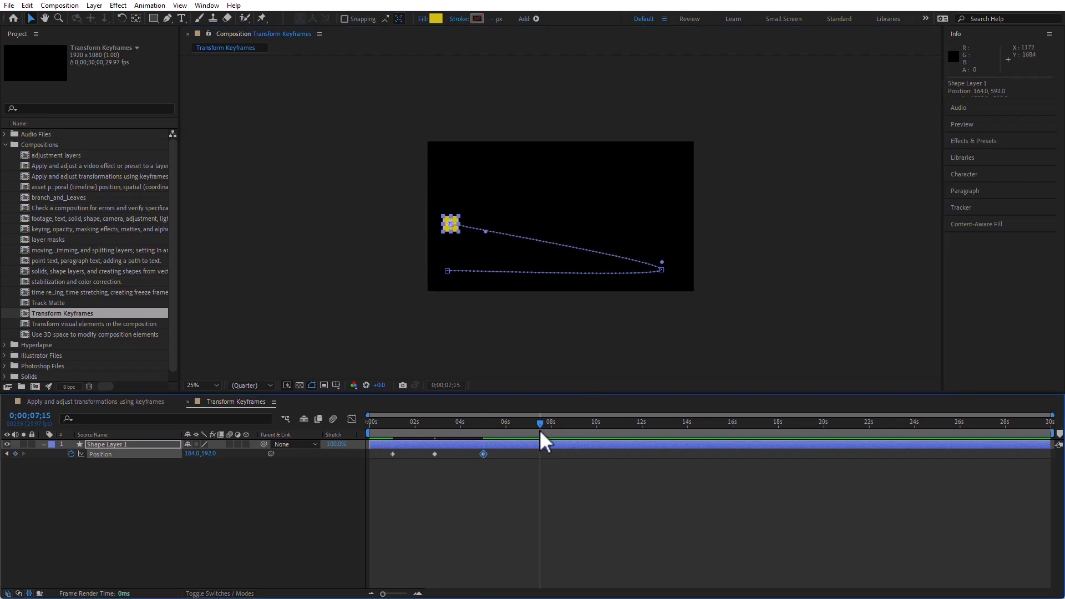
left_click_drag(453, 220, 686, 201)
left_click(600, 423)
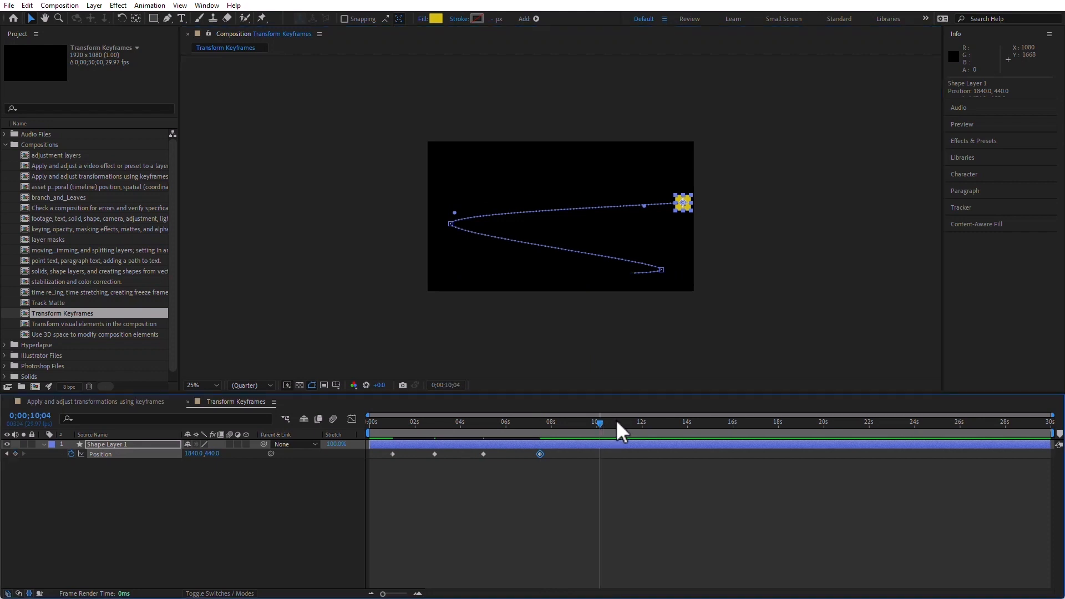
left_click_drag(681, 197, 457, 158)
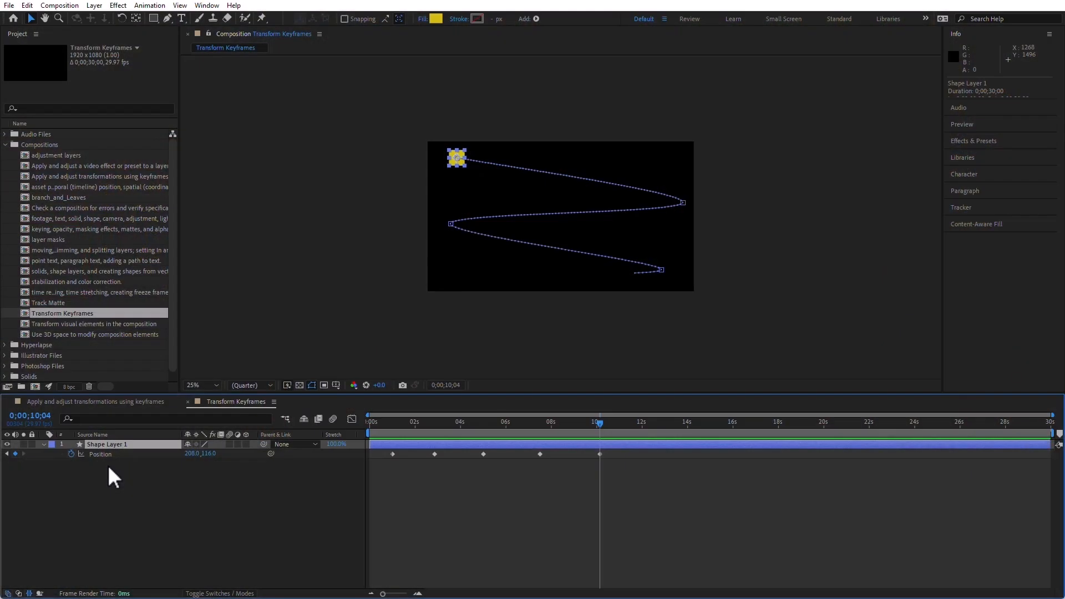
- Show Rotation alongside Position and start keyframing it at the first Position keyframe, 0;00;01;00
key("shift+r")
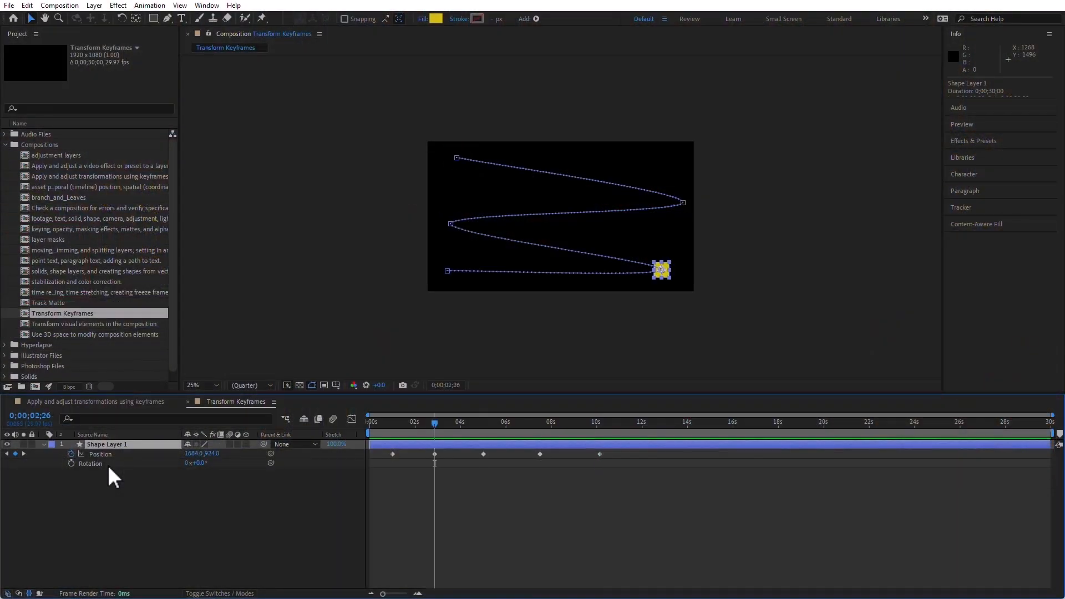
key("j")
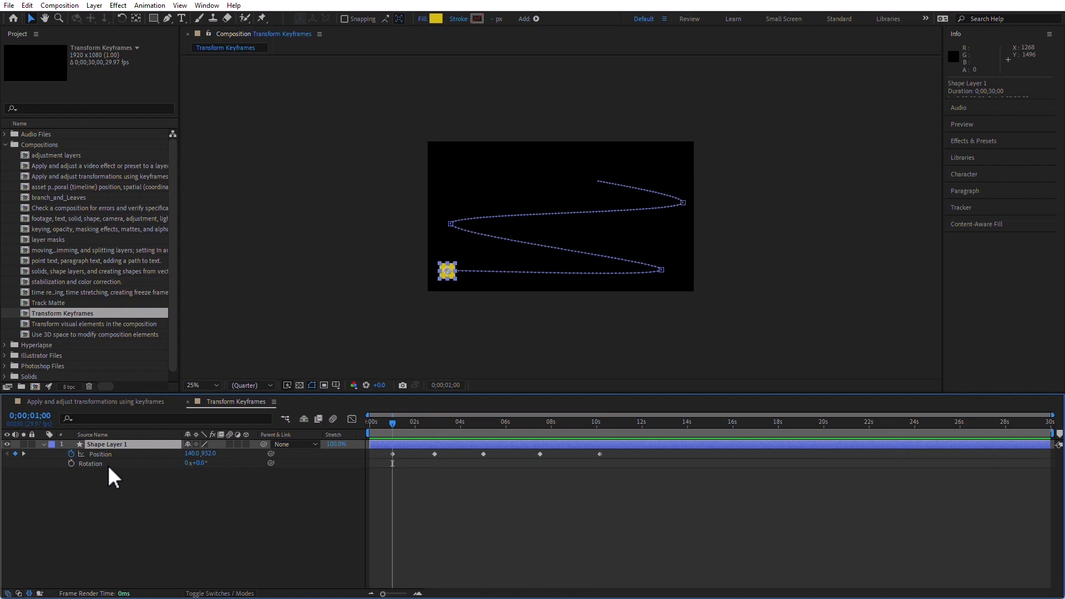
key("k")
key("k")
key("k")
key("k")
key("k")
key("j")
key("j")
key("j")
key("j")
key("j")
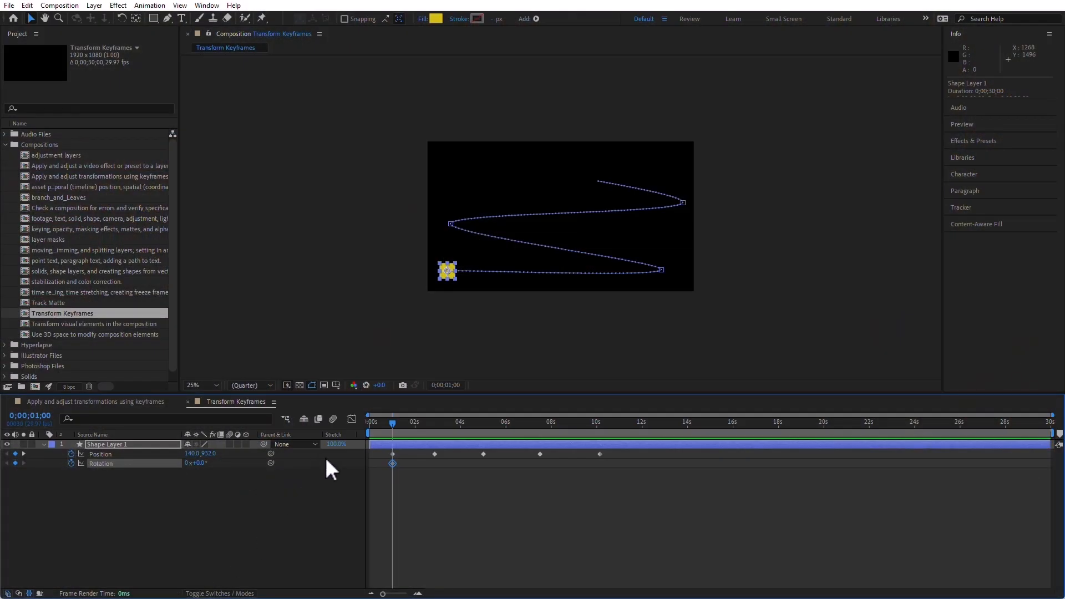
- Keyframe Rotation at each remaining Position keyframe, using +63° at 0;00;02;26, +67° at 0;00;07;15 and -30° at 0;00;10;04
key("k")
left_click_drag(196, 462, 231, 459)
key("k")
left_click_drag(195, 461, 148, 468)
key("k")
key("k")
- Play back the composition from the start to preview the square's movement and rotation
key("space")
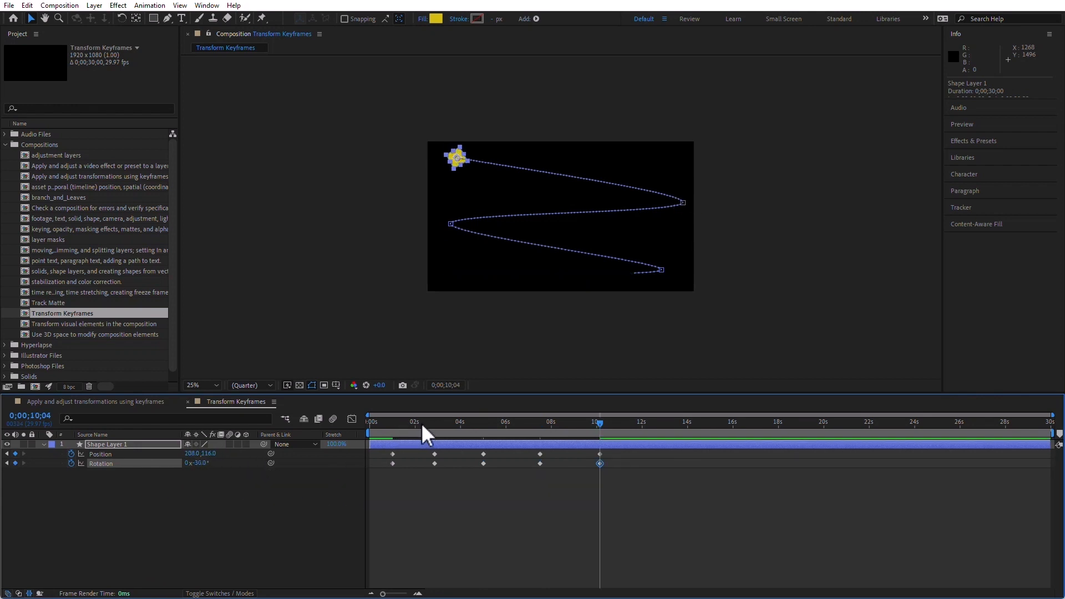
left_click(248, 524)
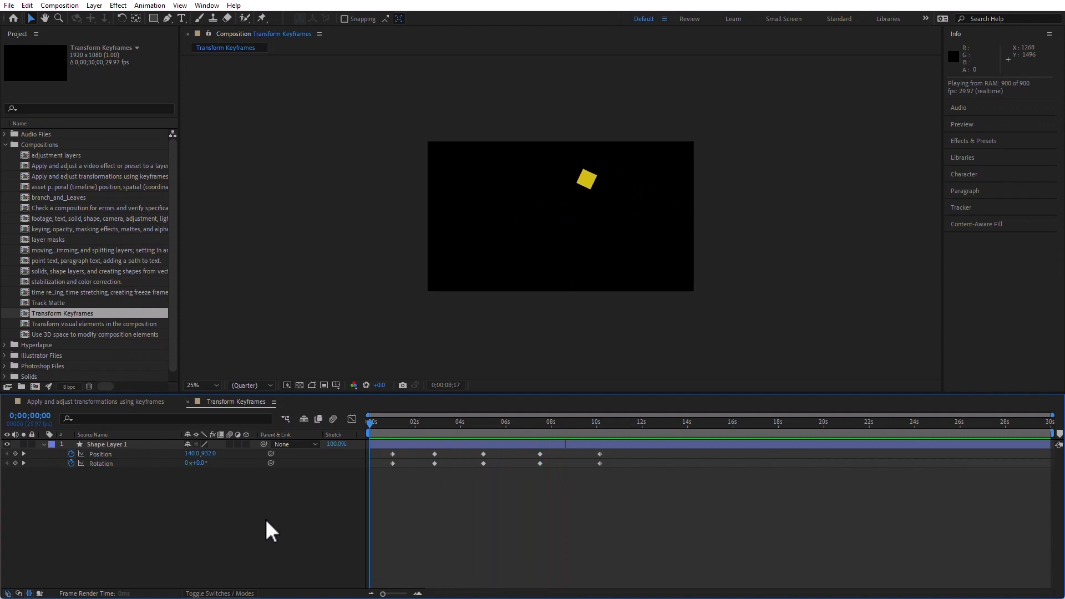
key("space")
- Show the Scale property of Shape Layer 1 as well and start keyframing it at 0;00;01;00
left_click(105, 444)
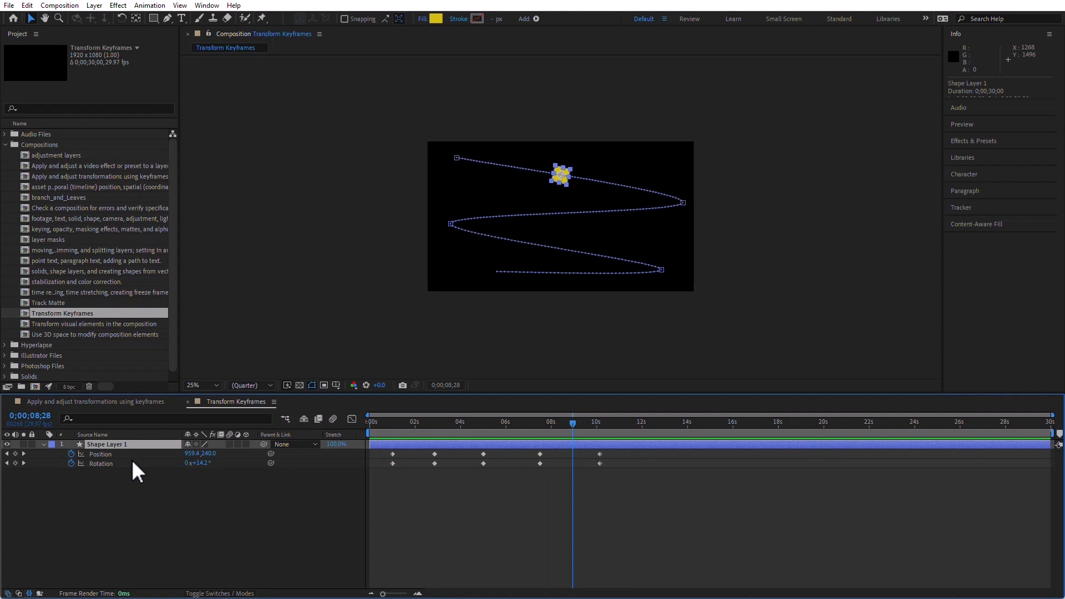
key("shift+s")
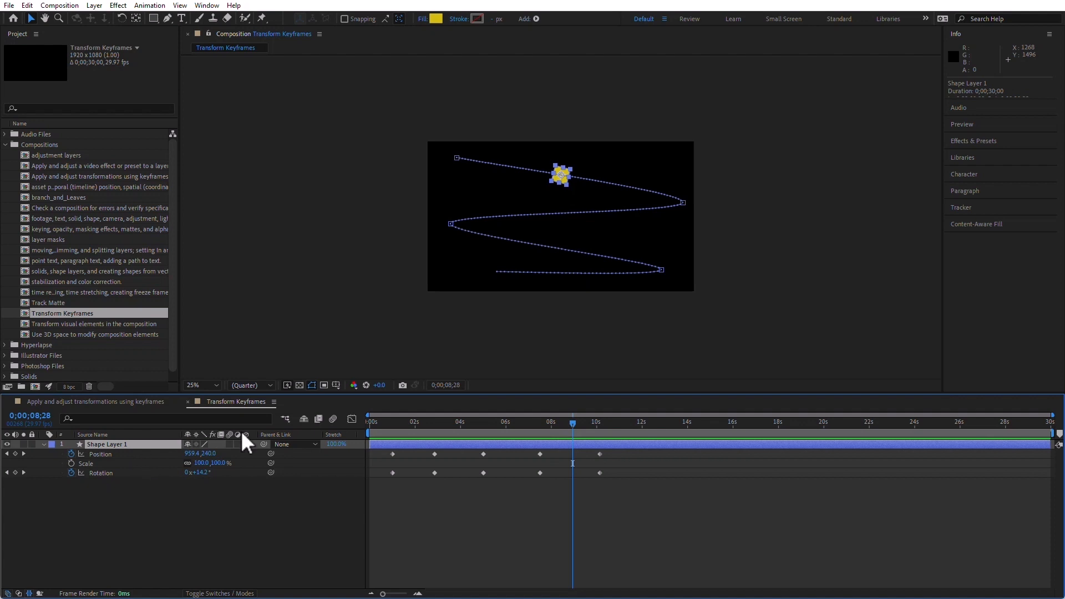
key("j")
key("j")
key("j")
key("j")
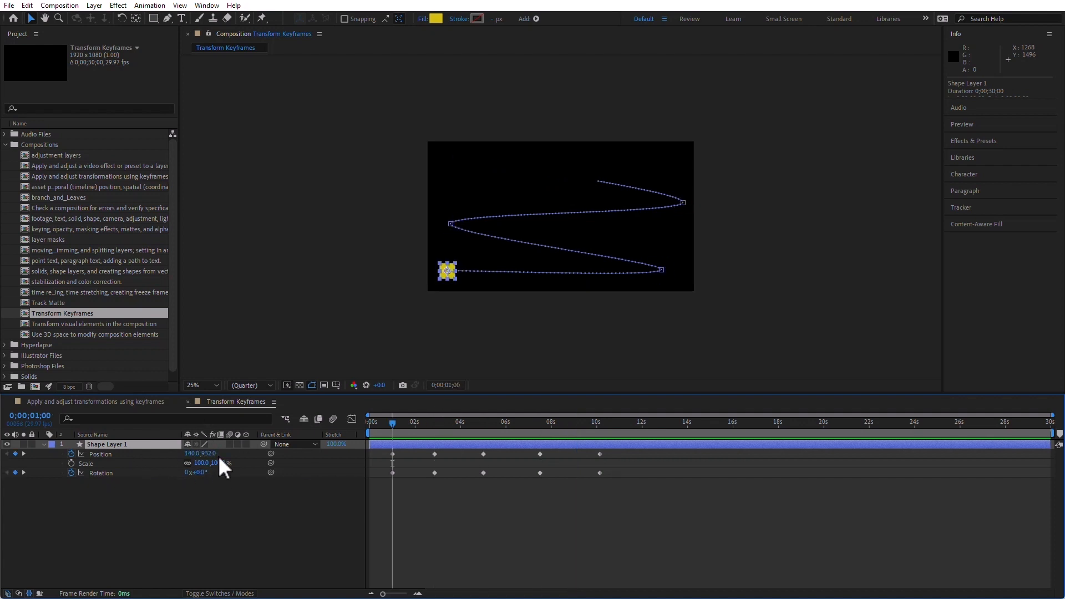
left_click(71, 463)
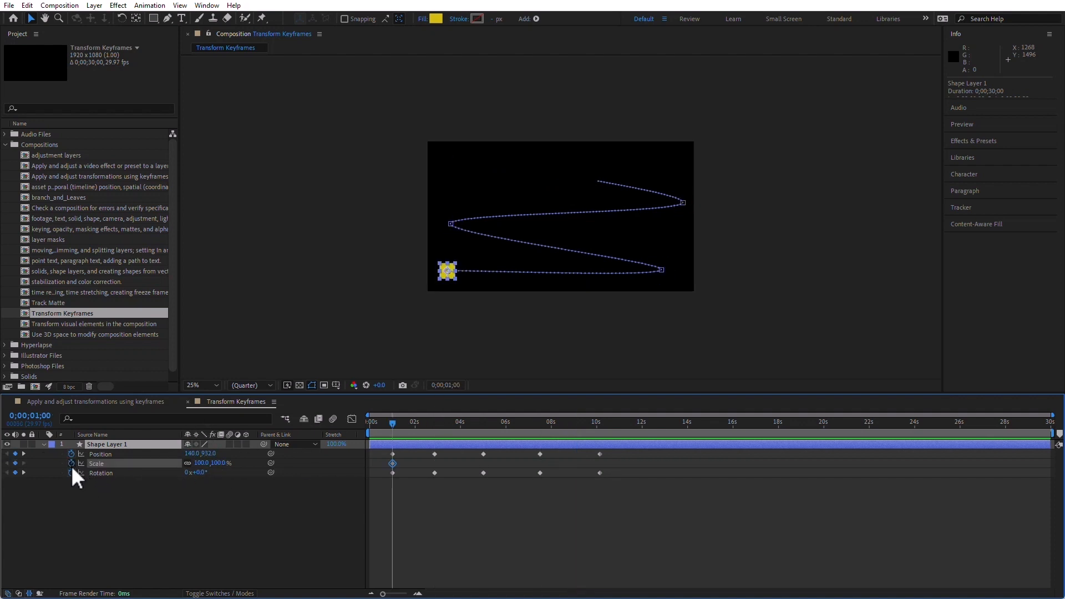
- Keyframe Scale at 206% at 0;00;02;26, 67% at the third Position keyframe, and an unlinked 191, 67% at 0;00;07;15
key("k")
left_click_drag(201, 461, 128, 462)
key("k")
key("k")
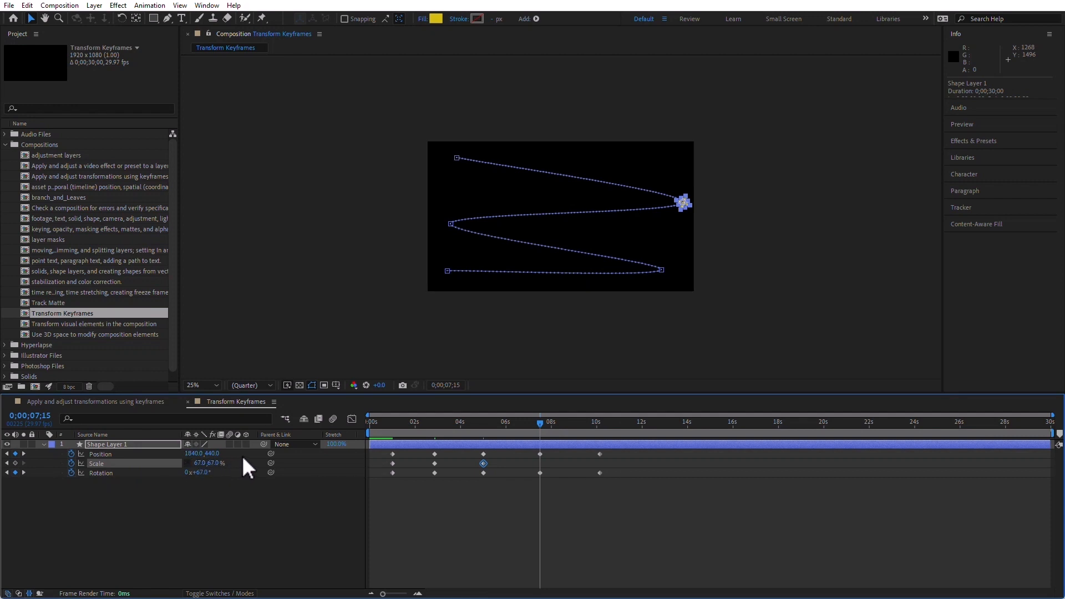
left_click_drag(198, 464, 241, 461)
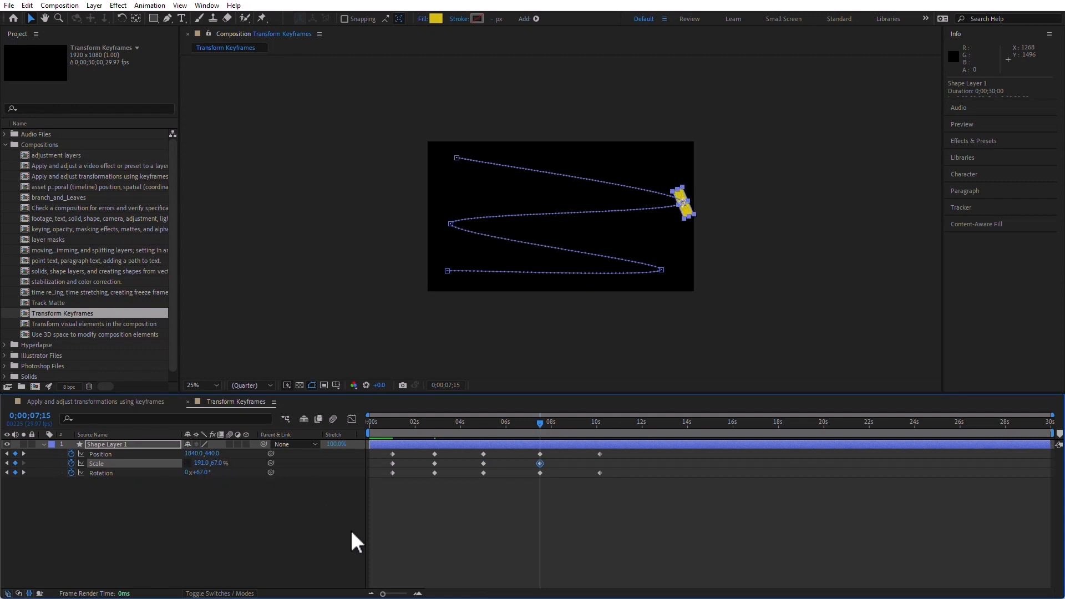
- Add a Scale keyframe at 0;00;10;04 and reset its value to 100%
key("k")
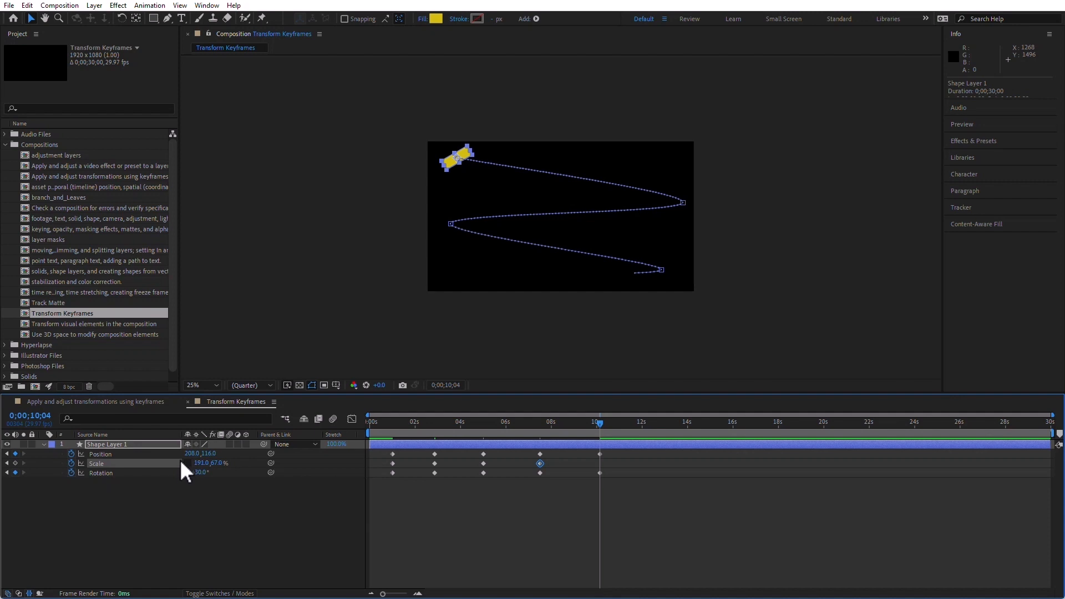
mouse_move(202, 462)
left_mouse_down()
mouse_move(344, 458)
mouse_move(186, 466)
left_mouse_up()
right_click(103, 460)
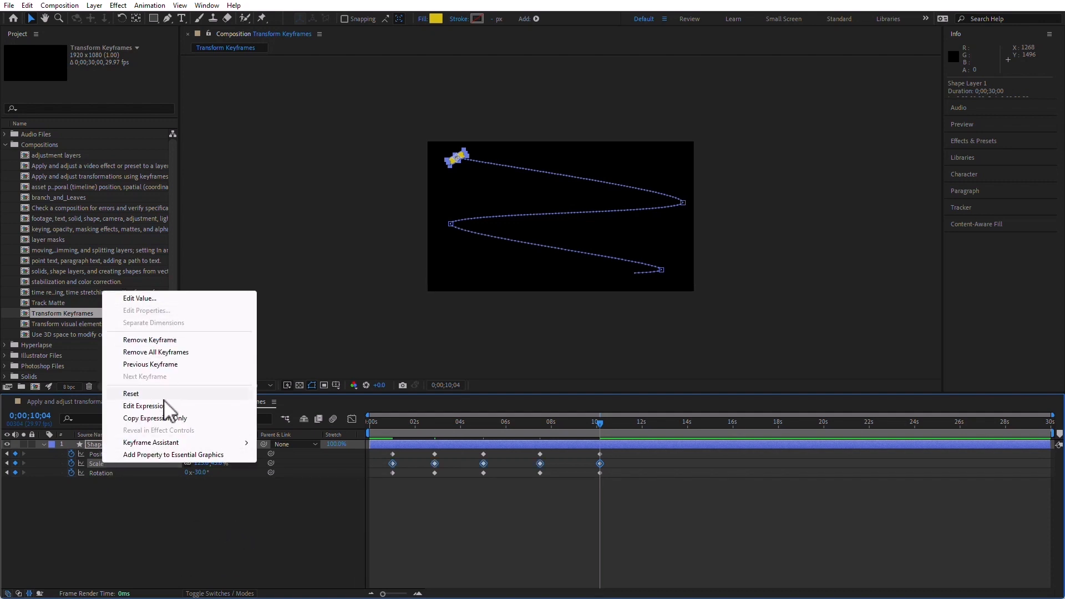
left_click(180, 395)
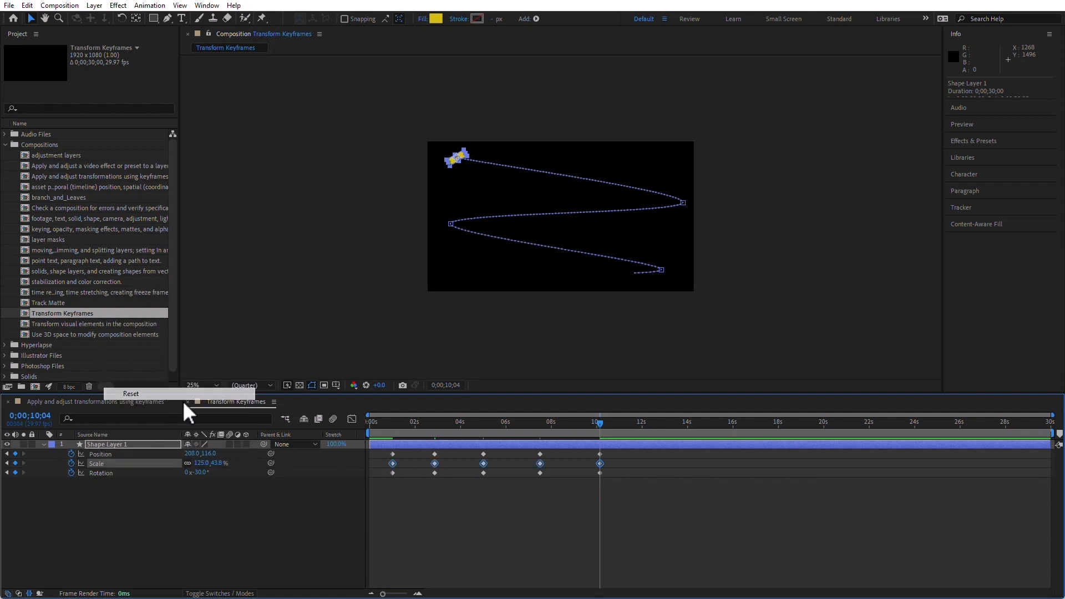
left_click(482, 528)
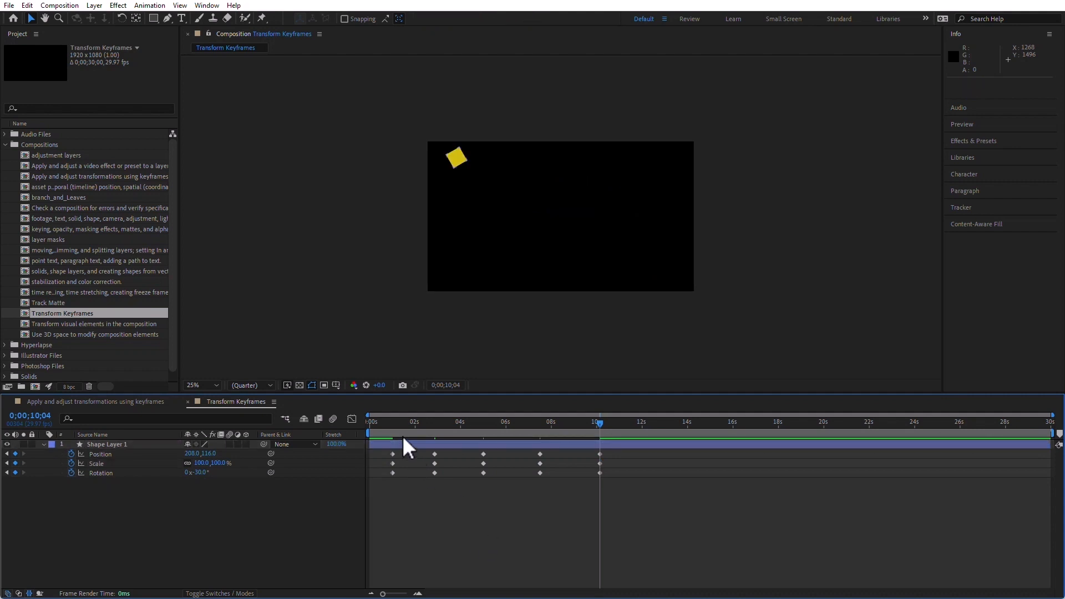
- Preview the combined position, scale and rotation animation from the beginning of the composition
left_click(372, 423)
key("space")
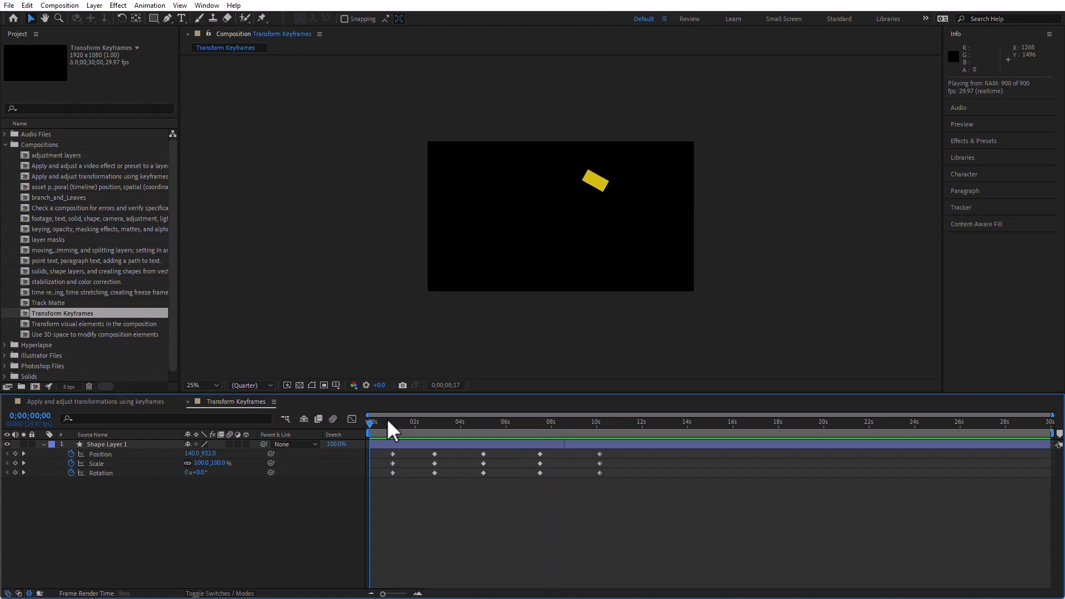
key("space")
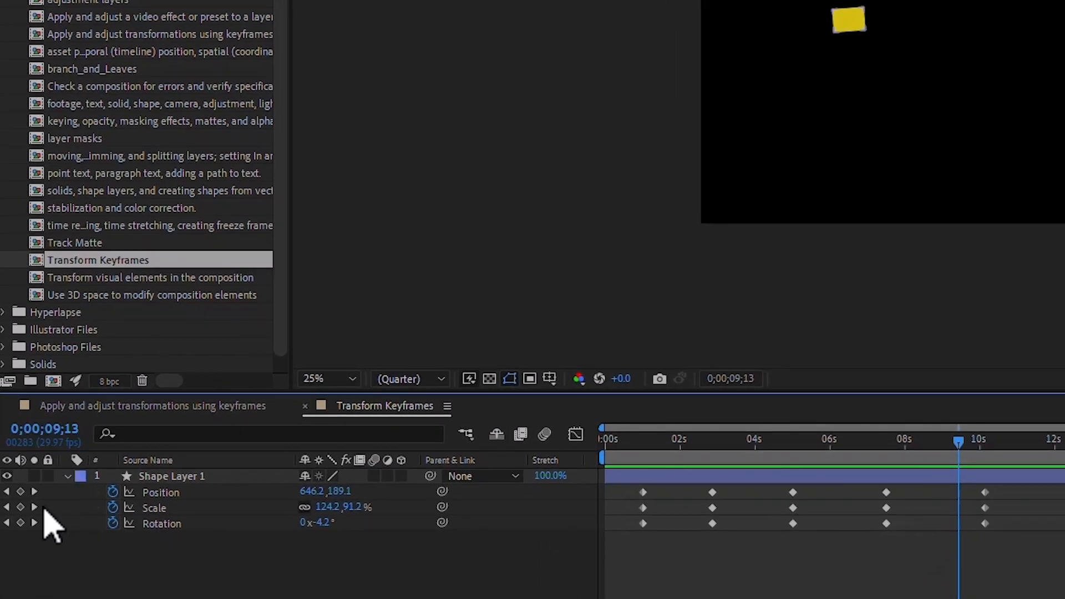
- Step back and forth through the layer's keyframes with the keyframe navigator, finishing at the last one
left_click(34, 507)
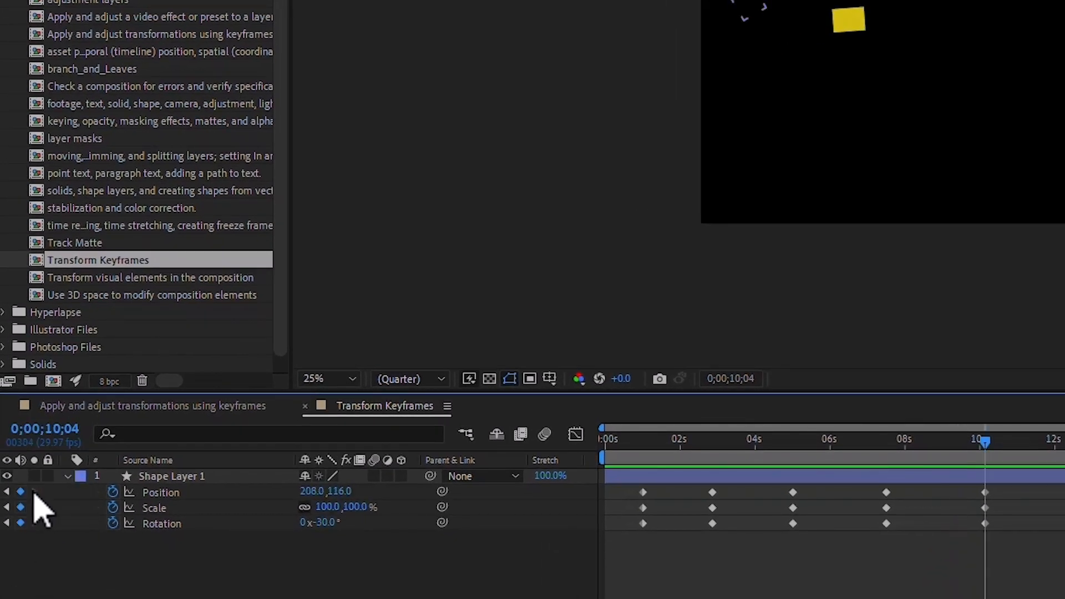
left_click(6, 494)
left_click(6, 494)
left_click(6, 492)
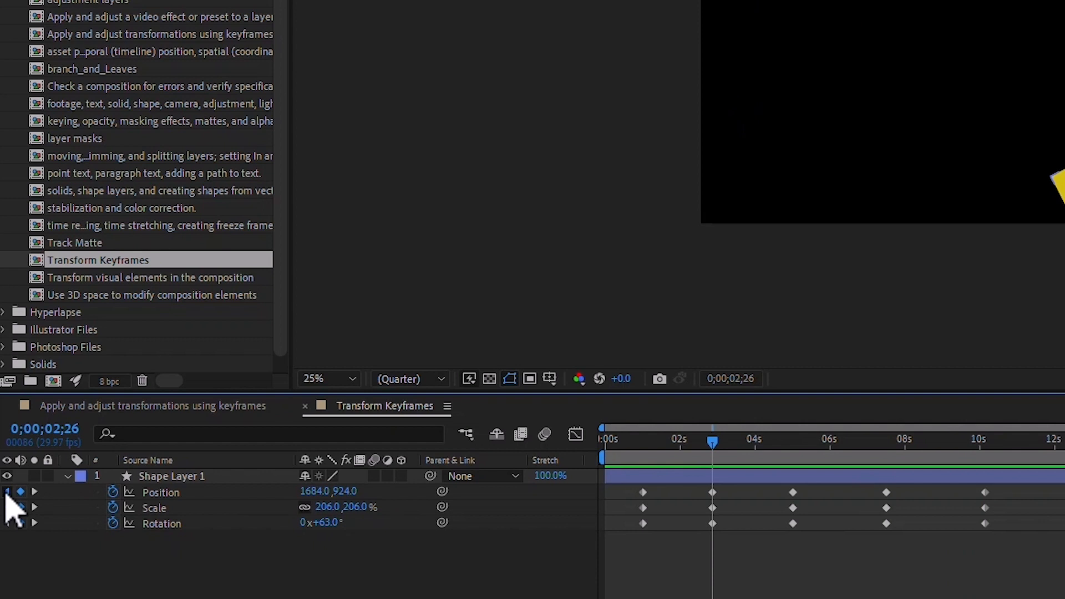
left_click(6, 492)
left_click(34, 494)
left_click(34, 493)
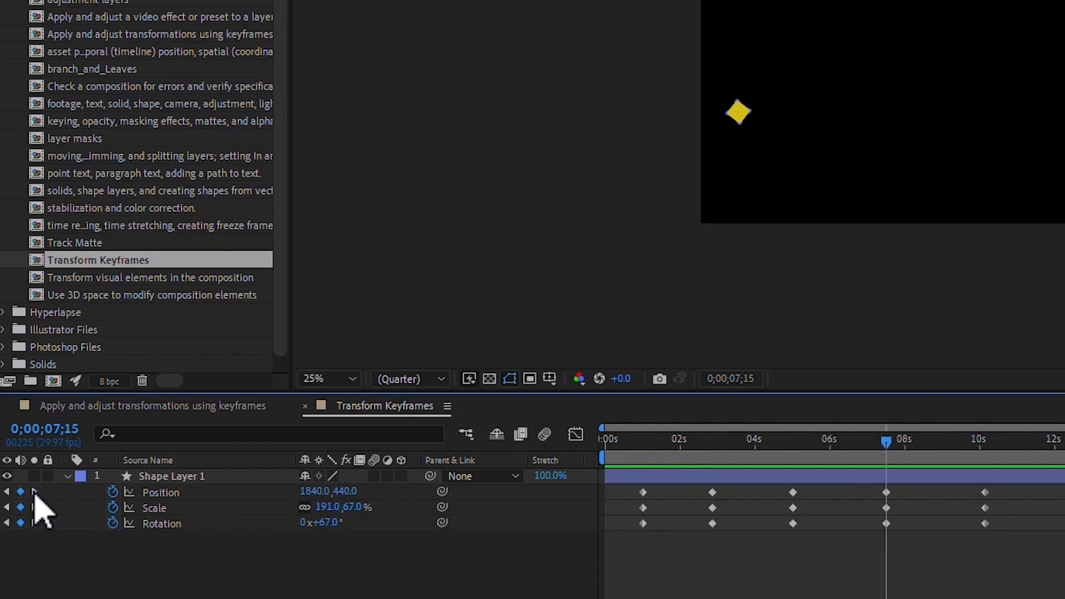
left_click(33, 493)
left_click(34, 493)
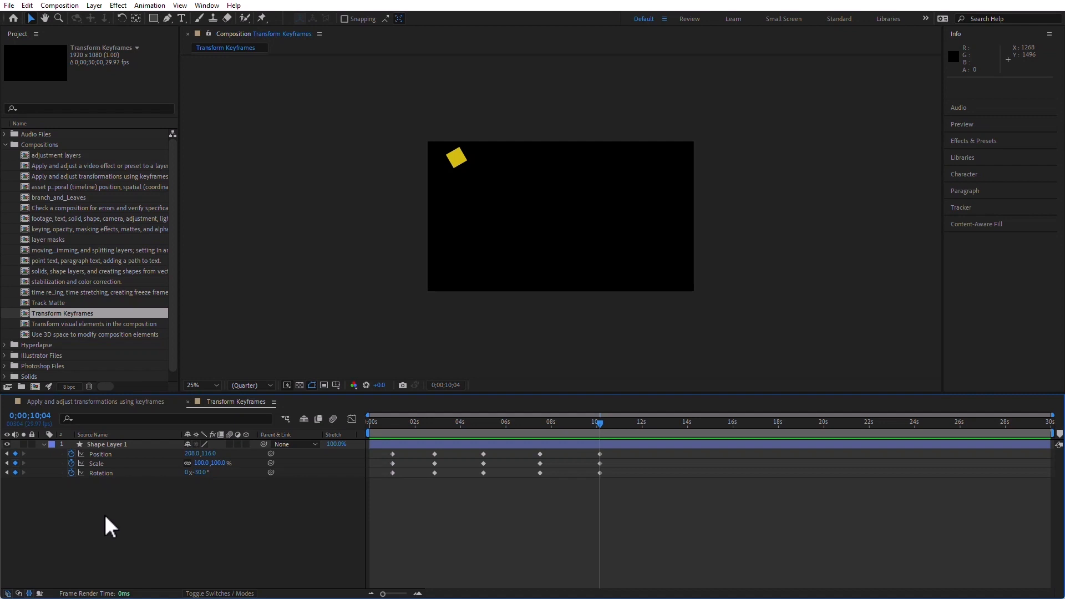
- Reveal the shape layer's Opacity property and start keyframing it at 100% on the first keyframe, at 0;00;01;00
left_click(135, 442)
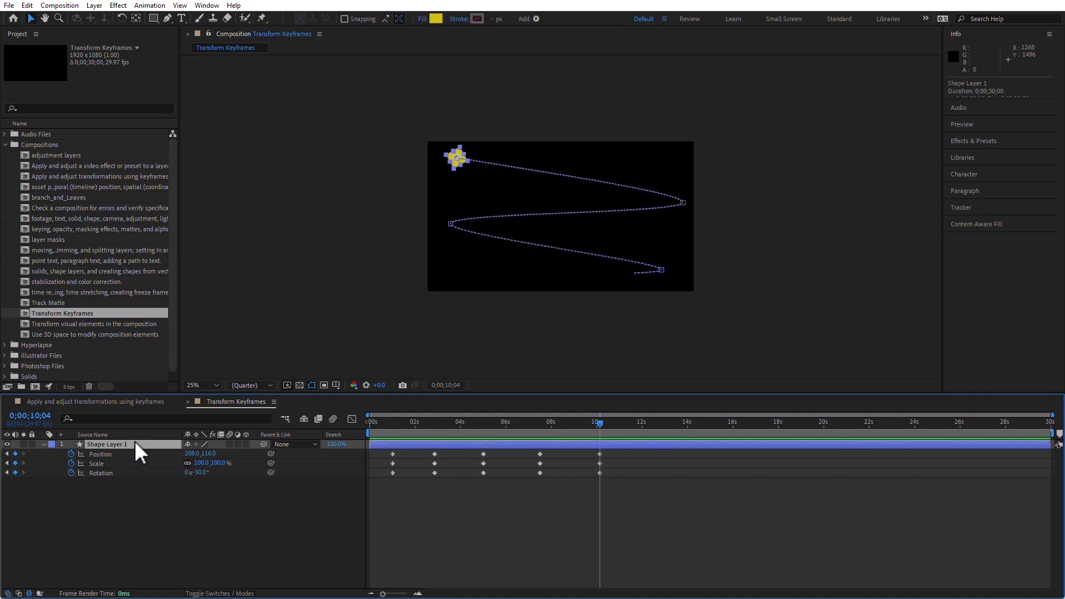
key("shift+t")
key("j")
key("j")
key("j")
key("j")
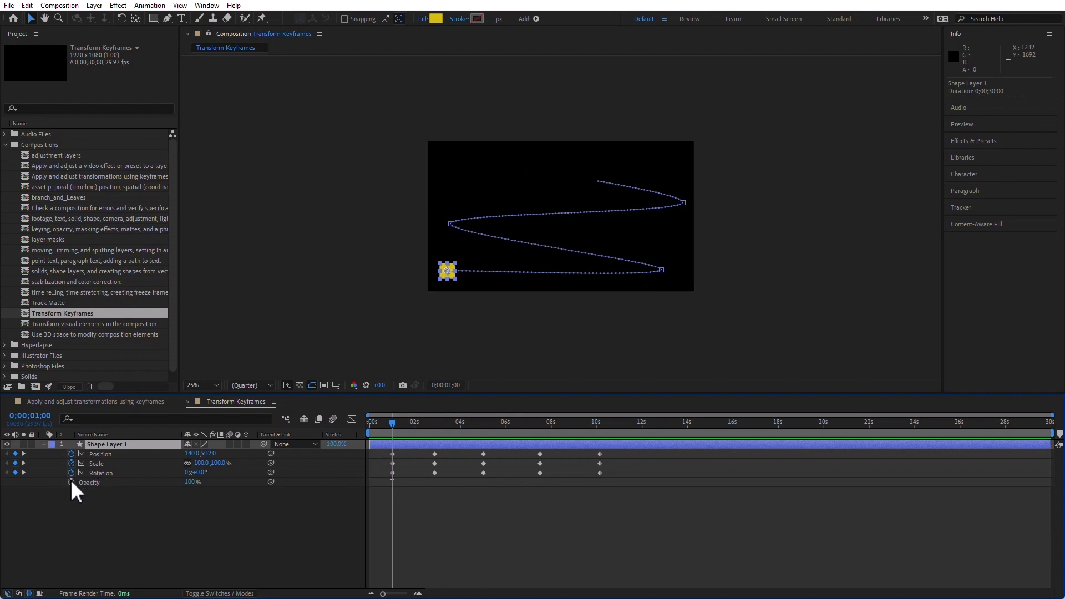
left_click(71, 481)
- Keyframe a lower Opacity at the second keyframe, then 100% at 0;00;05;00, 0% at 0;00;07;15 and 100% at 0;00;10;04
key("k")
left_click_drag(192, 479, 103, 484)
key("k")
left_click_drag(188, 481, 395, 481)
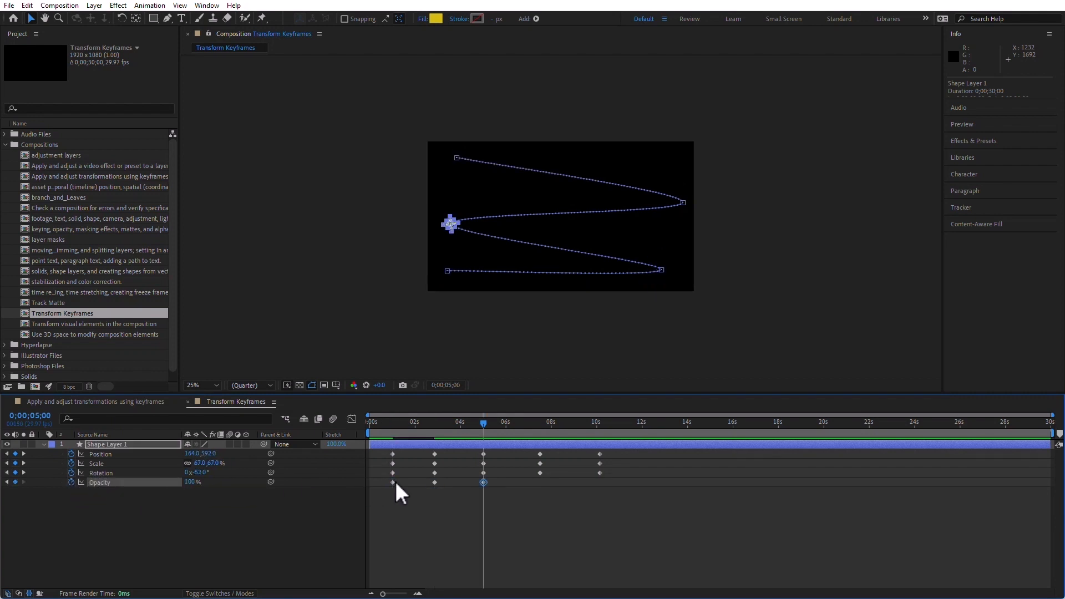
key("k")
left_click_drag(192, 479, 16, 530)
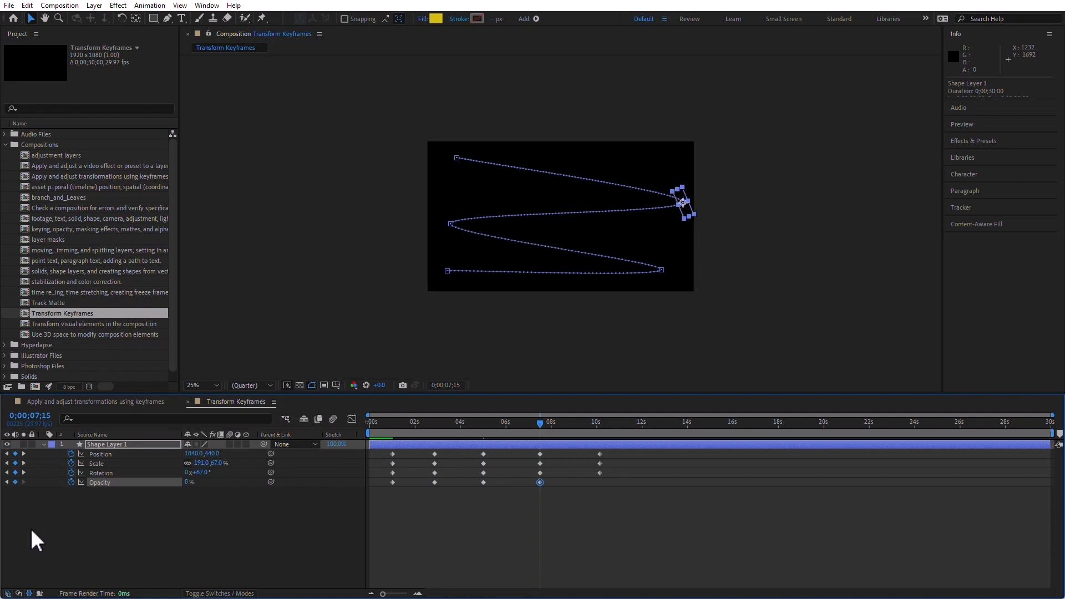
key("k")
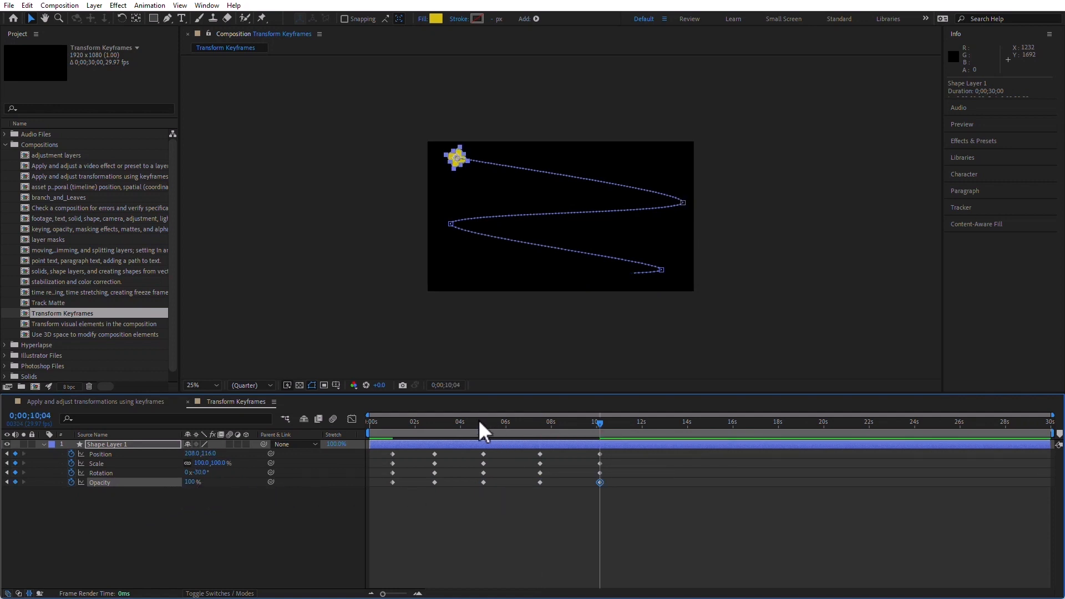
- Preview the animation from the start of the composition with the opacity changes included
key("space")
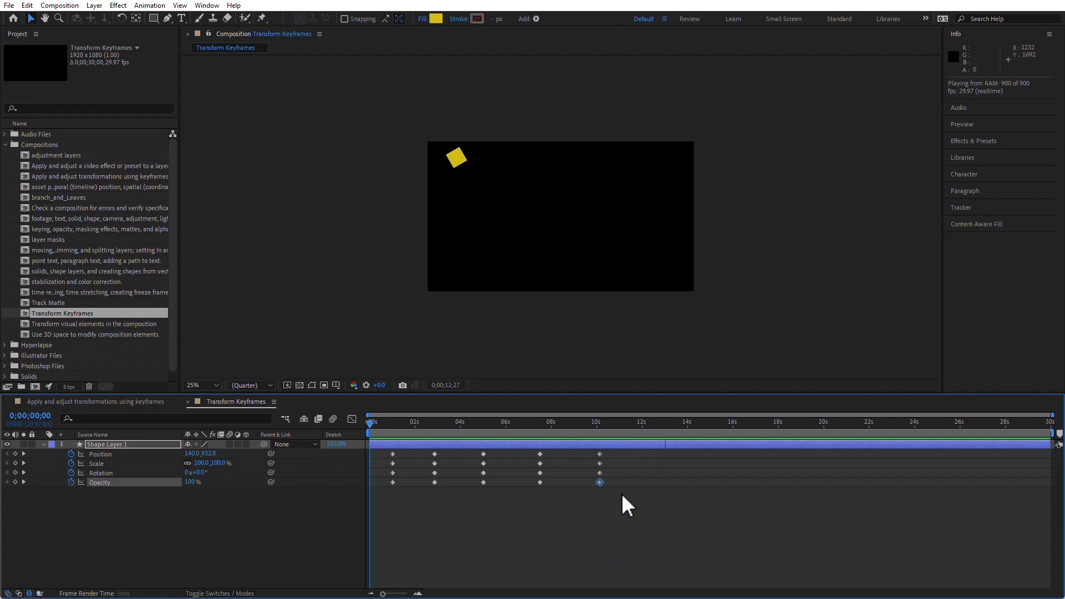
key("space")
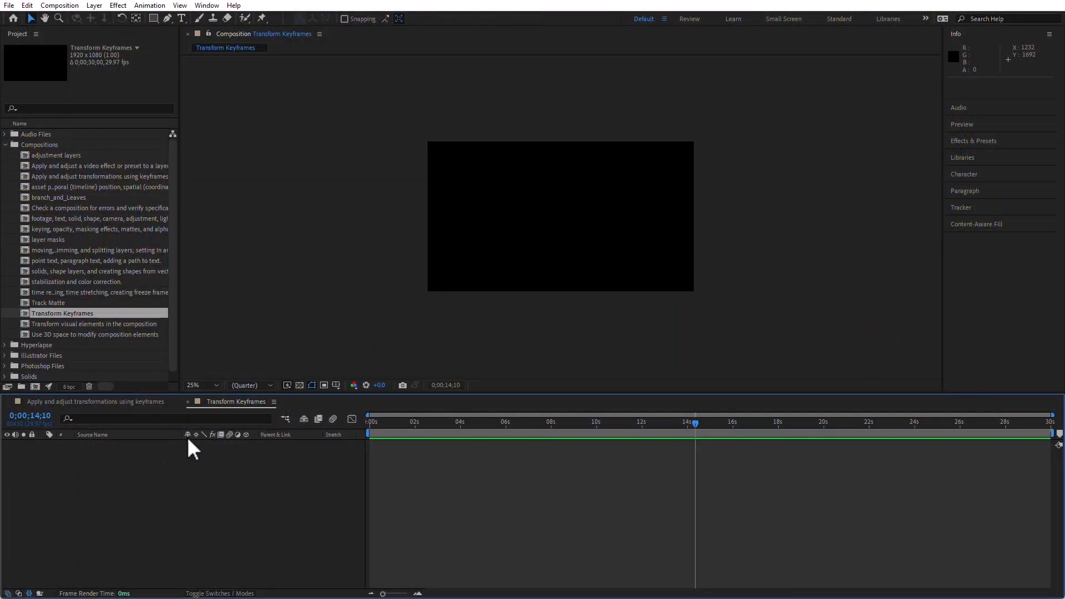
- Draw a new yellow square about 176 px wide and move it to about position 248, 496 at the composition's start
key("q")
left_click_drag(518, 203, 544, 228)
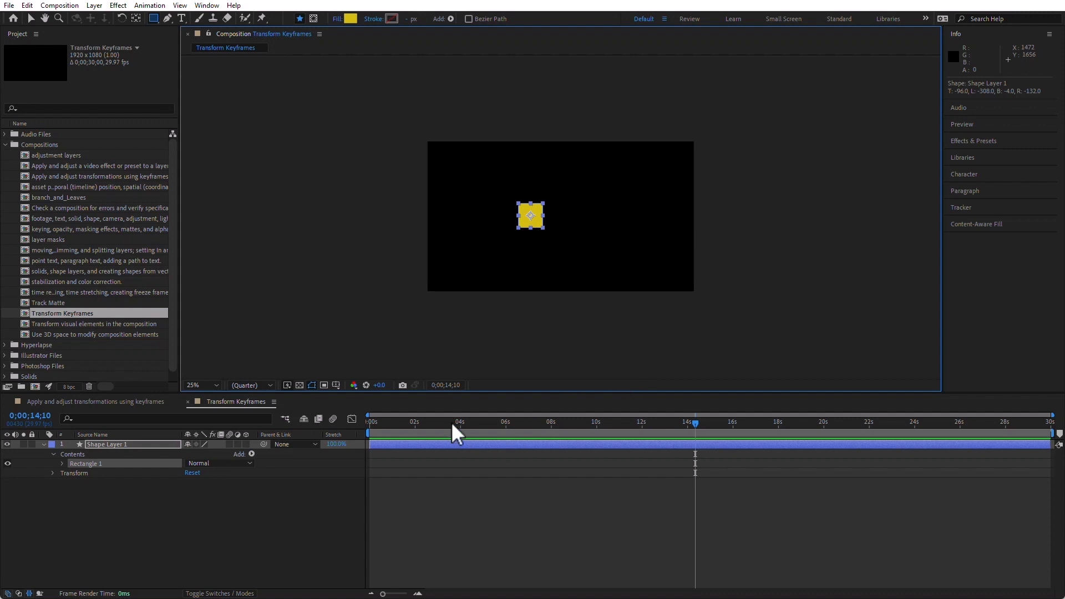
key("Home")
left_click(102, 444)
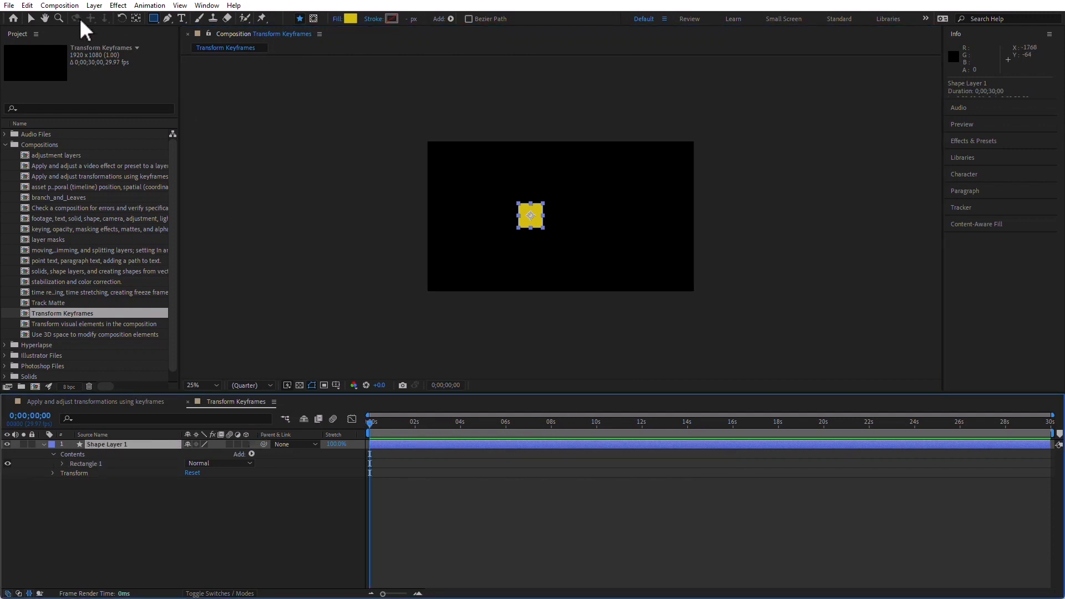
left_click(31, 18)
left_click_drag(523, 221, 455, 217)
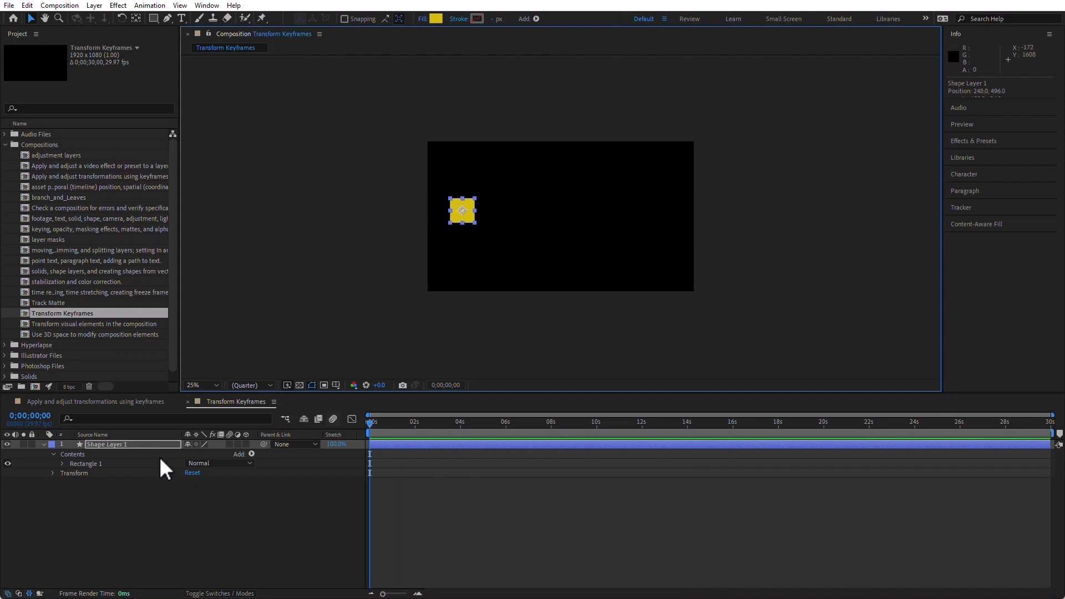
- Keyframe the square's Position at the start and move it horizontally to about 1716, 496 at 0;00;06;00
left_click(116, 444)
key("p")
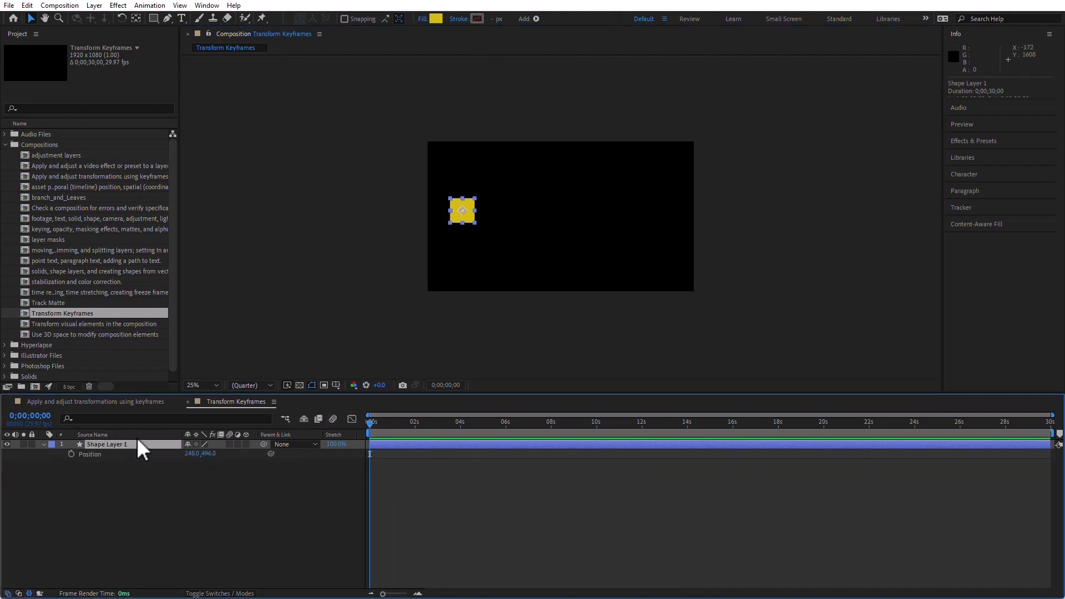
left_click(71, 454)
left_click(506, 428)
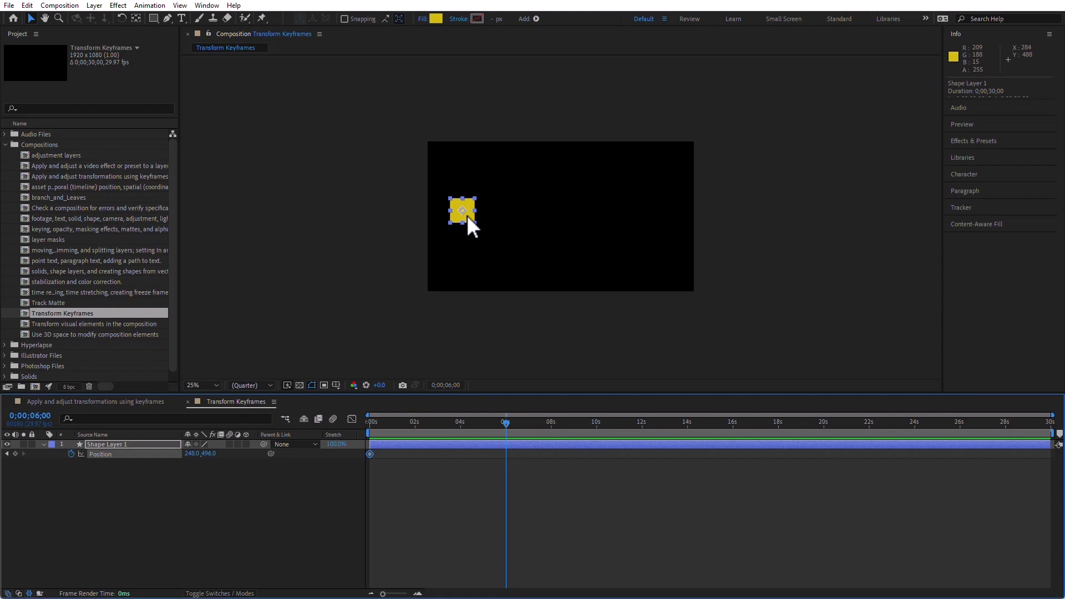
left_click_drag(469, 215, 664, 215)
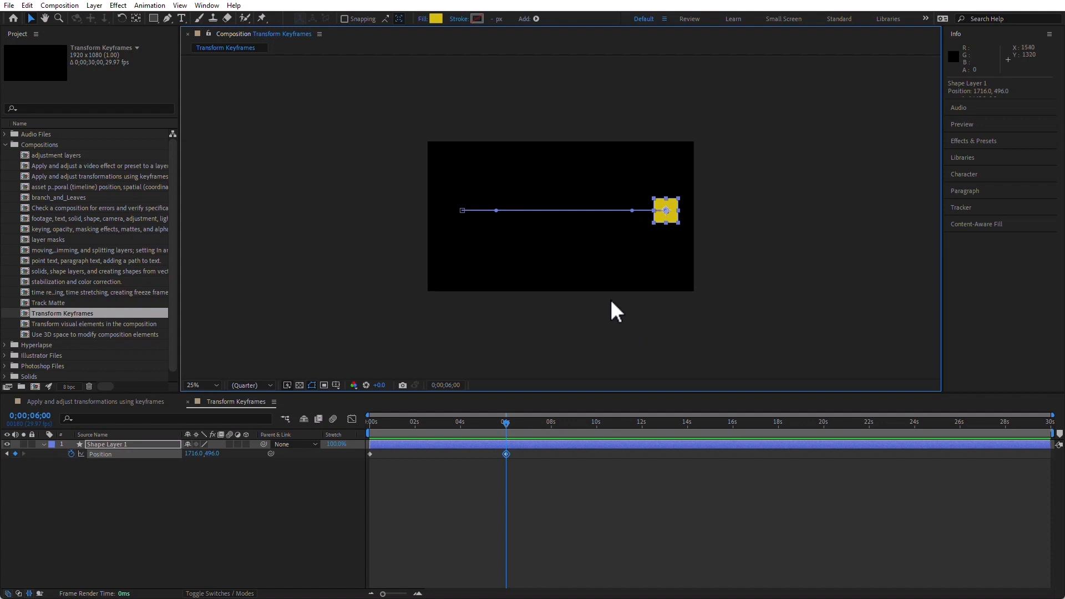
- Bend the straight motion path into an upward arch with its end handles at about 232.7, 204 and 1561.3, 184
key("slash")
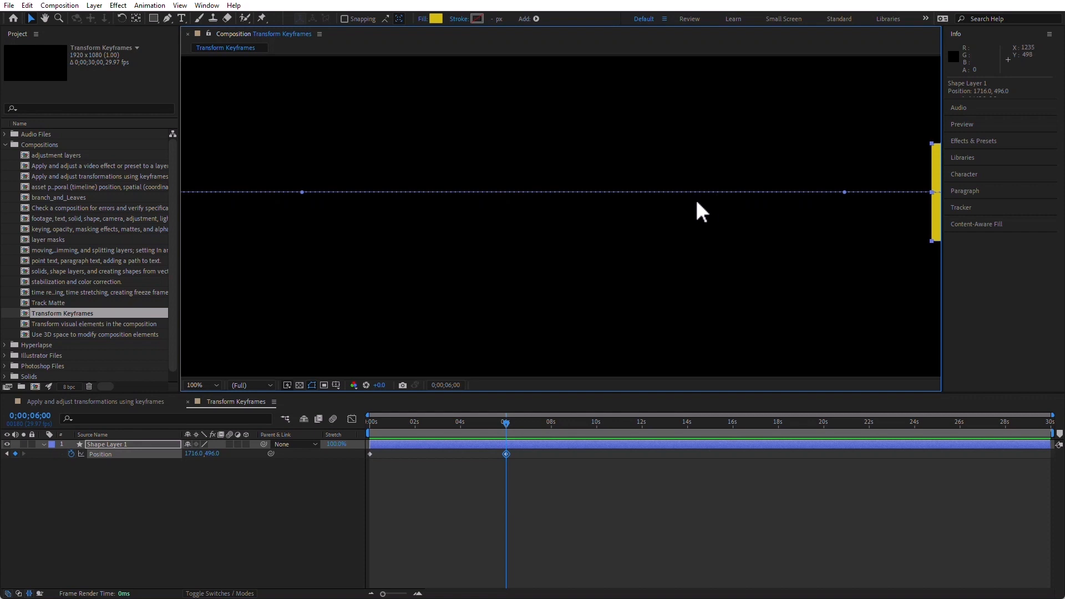
left_click_drag(281, 246, 524, 250)
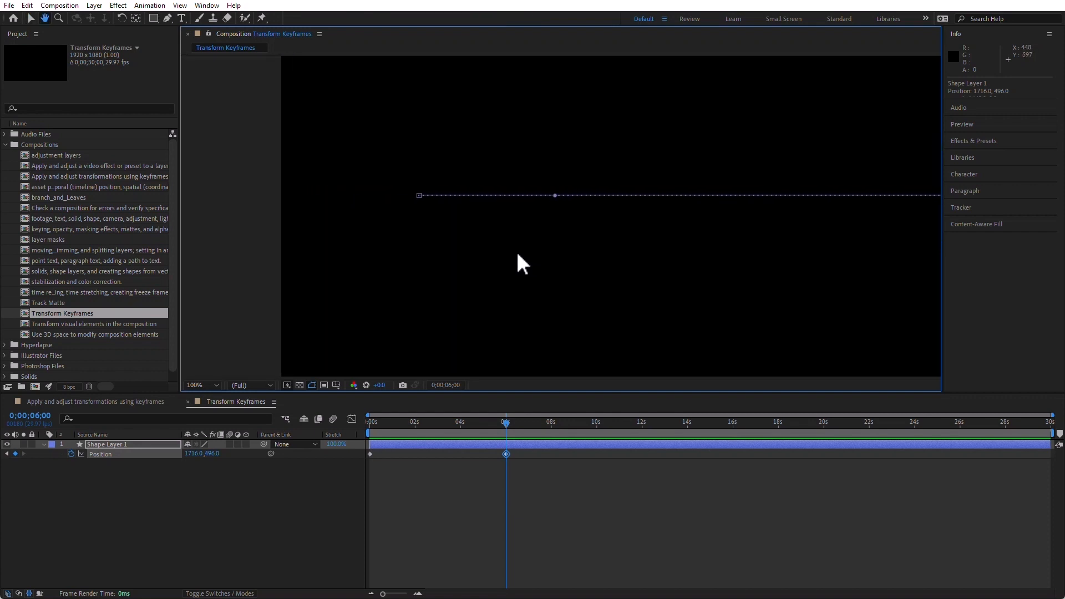
left_click_drag(764, 246, 298, 240)
left_click_drag(331, 287, 570, 278)
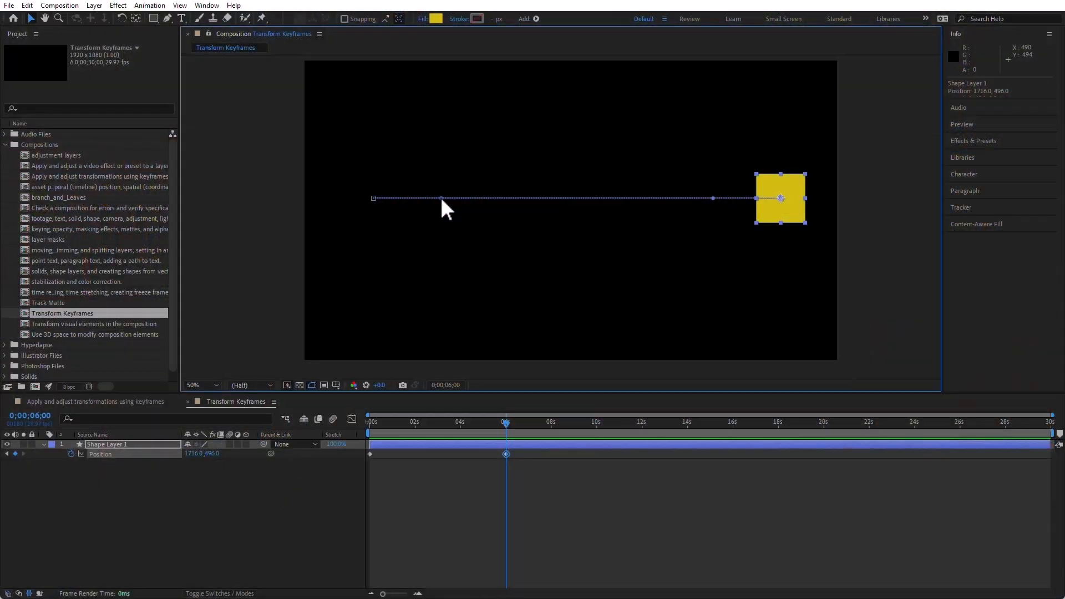
left_click_drag(374, 198, 502, 323)
left_click_drag(713, 198, 593, 73)
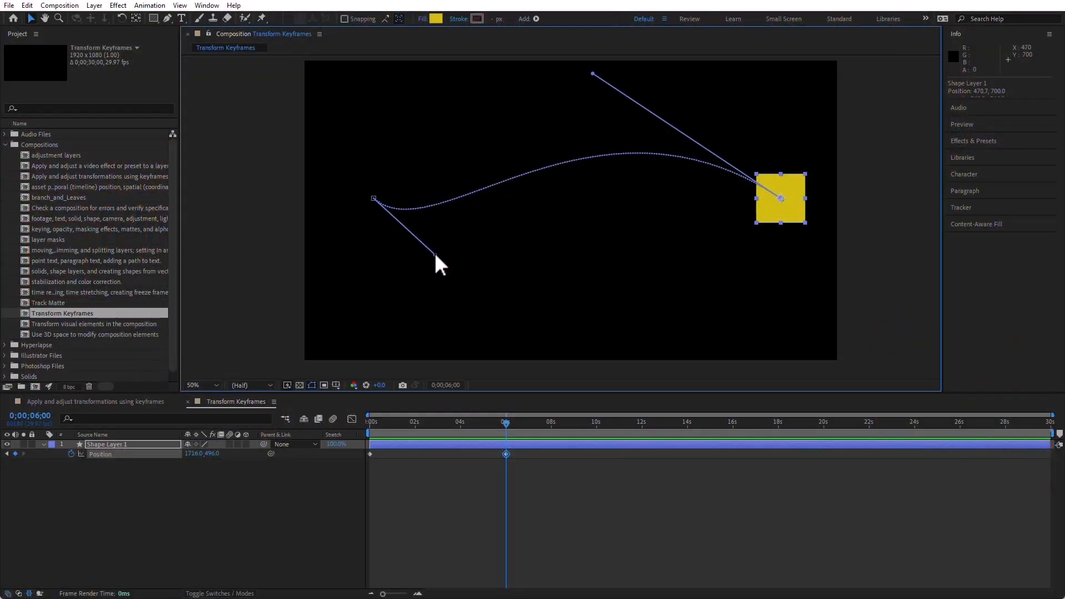
left_click_drag(435, 256, 370, 117)
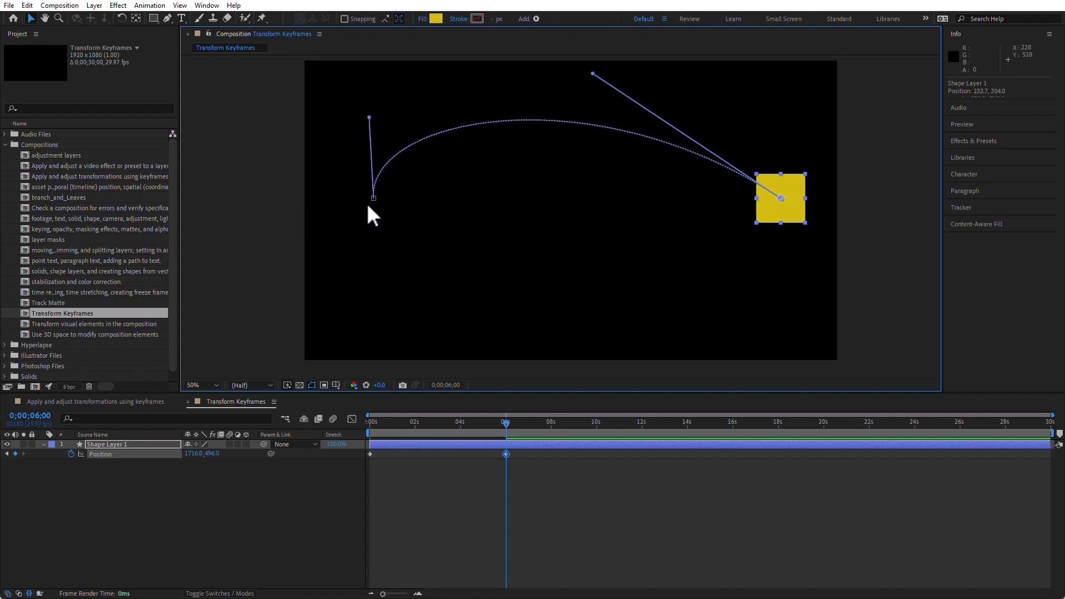
left_click_drag(595, 74, 737, 107)
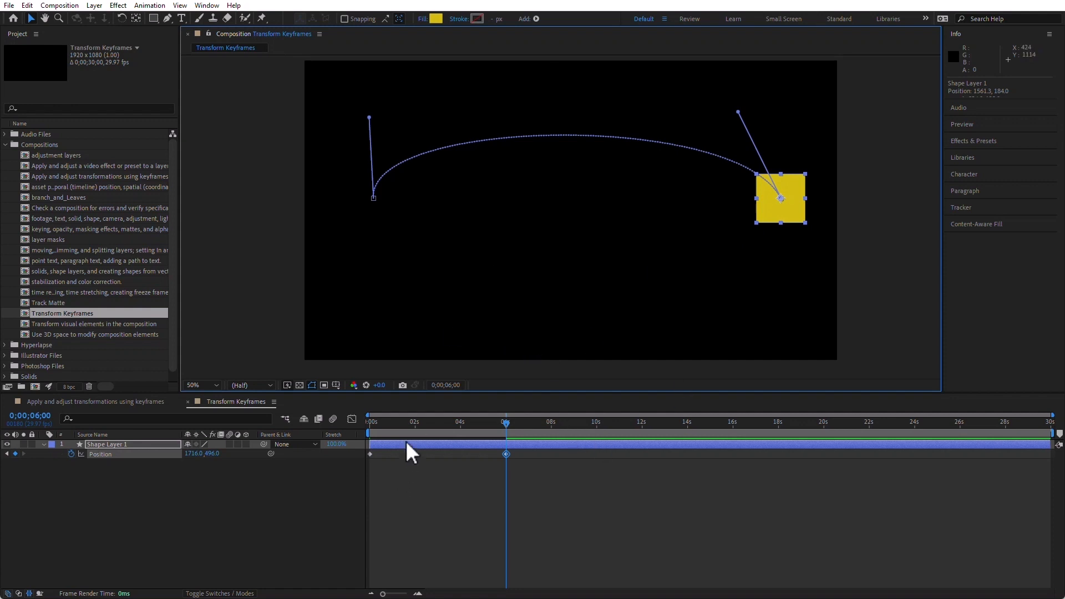
- Add a Position keyframe at 0;00;02;22 and move the square down to about 886, 712 there
left_click(432, 421)
left_click(14, 454)
mouse_move(653, 134)
left_mouse_down()
mouse_move(521, 221)
mouse_move(652, 96)
mouse_move(657, 160)
mouse_move(642, 229)
mouse_move(654, 141)
left_mouse_up()
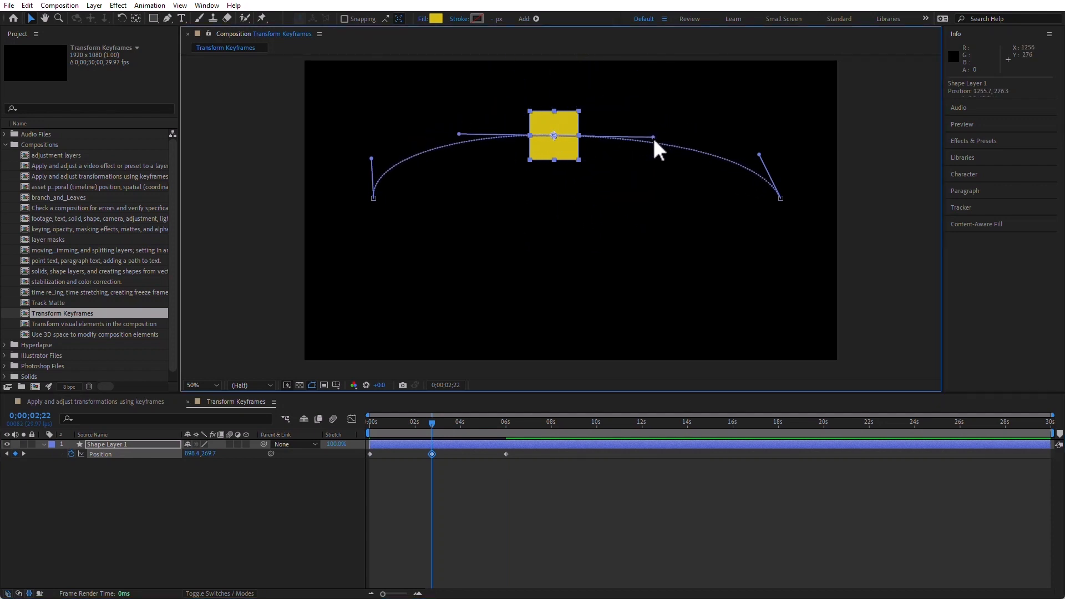
left_click_drag(564, 145, 561, 268)
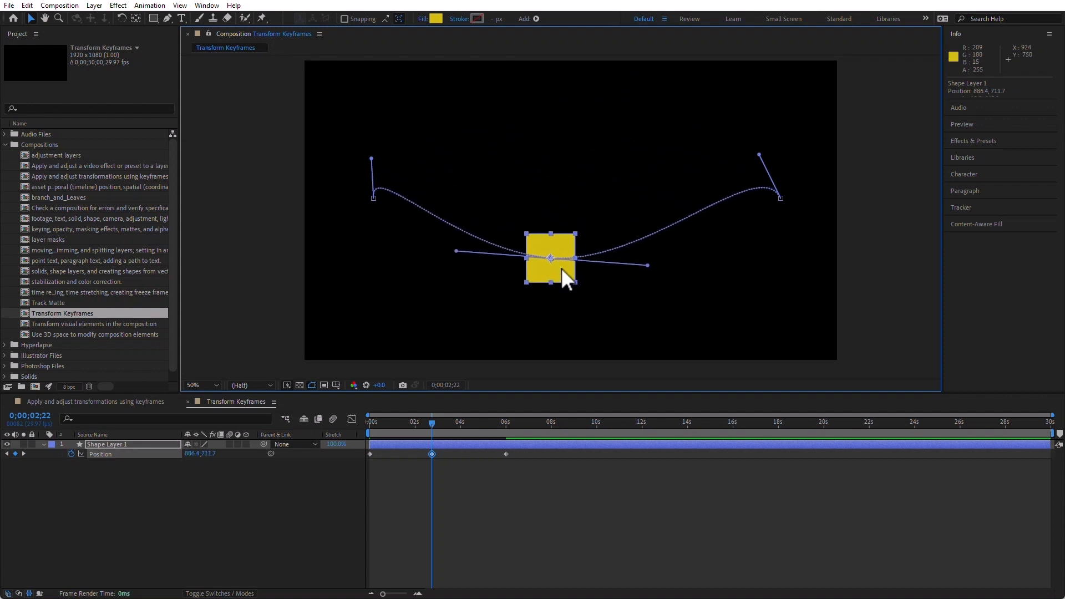
- Break the middle keyframe's path handles apart, pulling the incoming one up to about 895, 250 and the outgoing one steeply upward
left_click_drag(456, 251, 657, 258)
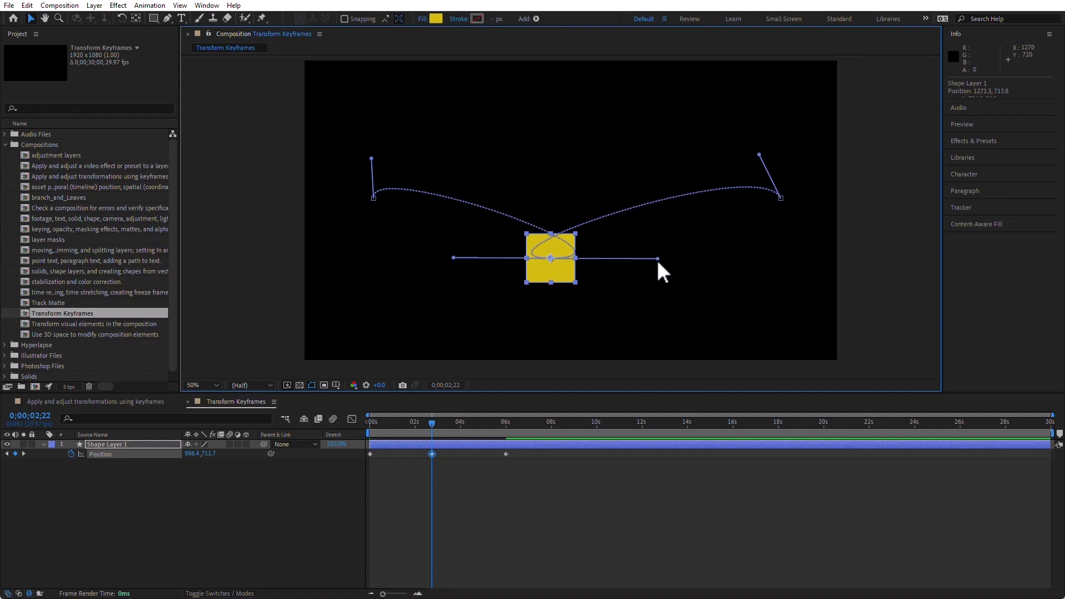
left_click_drag(657, 258, 461, 254)
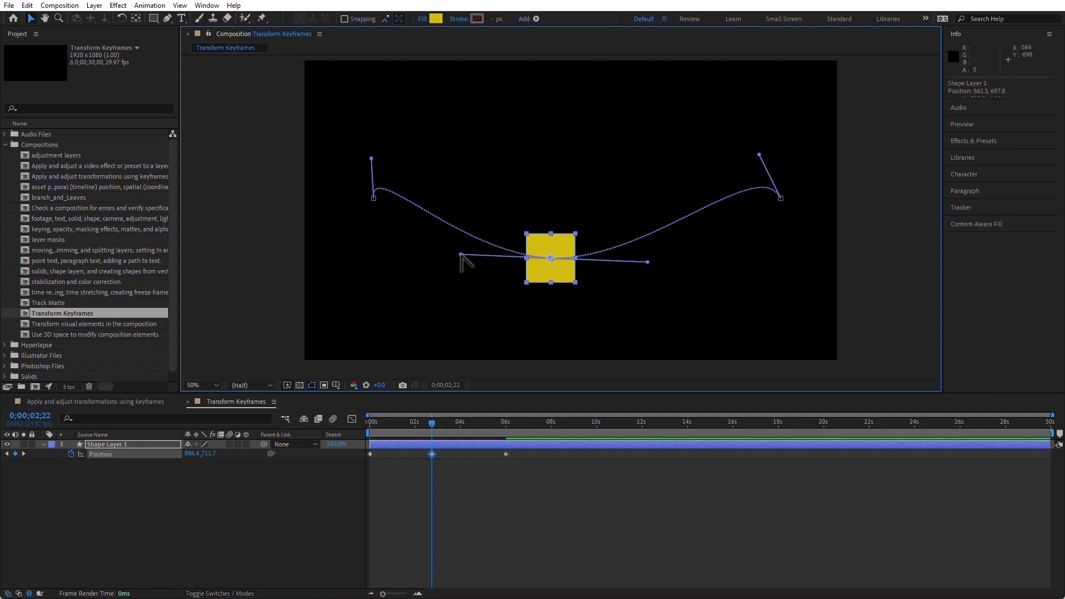
left_click_drag(461, 255, 553, 130)
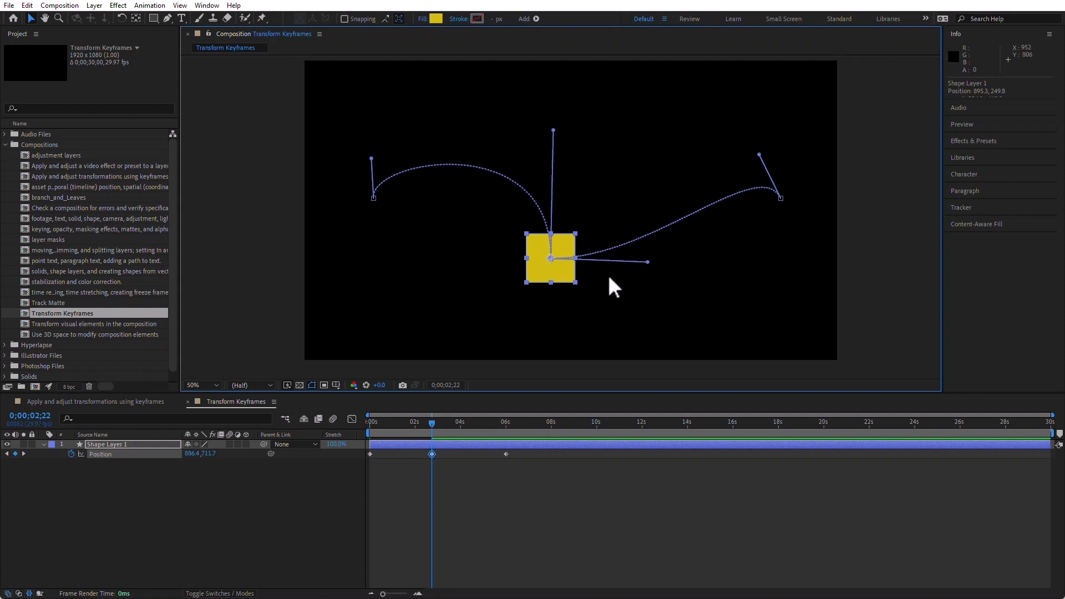
left_click_drag(647, 261, 586, 85)
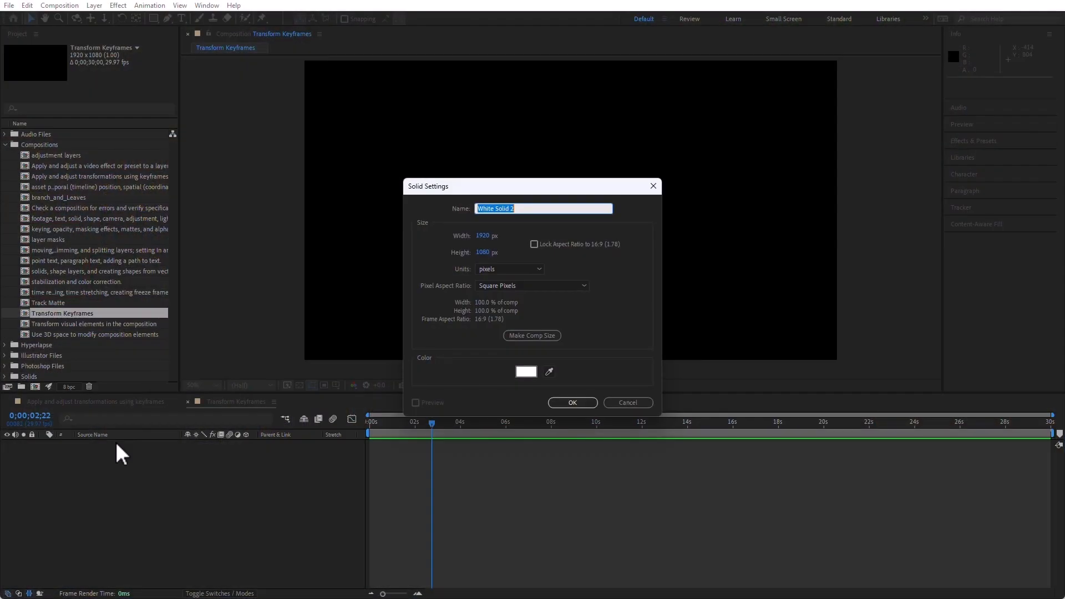
- Create a white 1920 × 1080 px solid and draw an open, five-point wavy mask path across it with the Pen tool
key("Return")
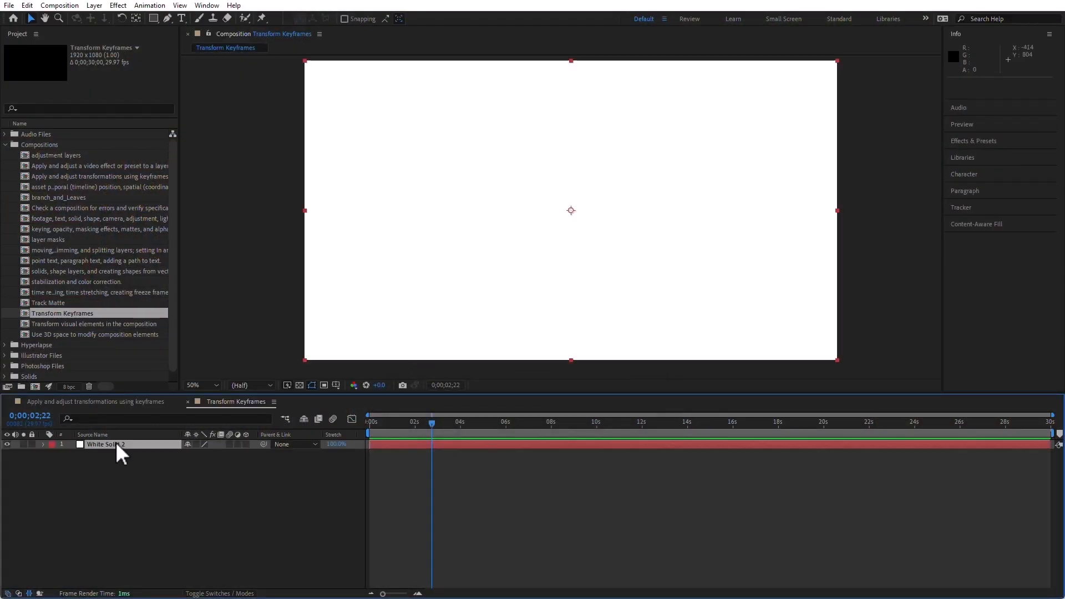
left_click(167, 19)
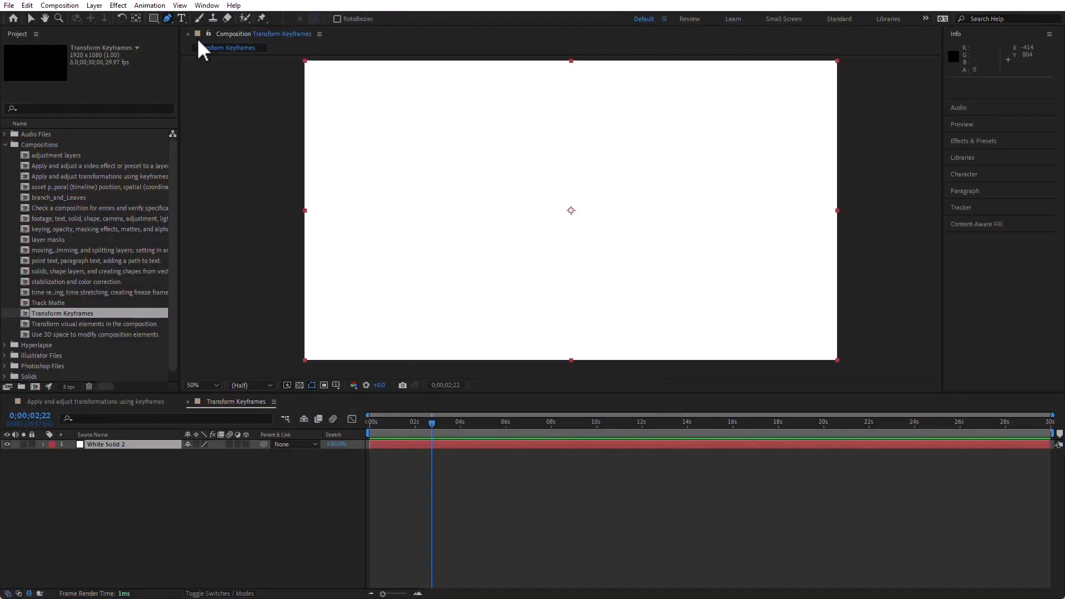
left_click(372, 315)
left_click_drag(424, 209, 477, 212)
left_click_drag(571, 312, 642, 312)
left_click_drag(655, 214, 708, 209)
left_click_drag(774, 314, 831, 318)
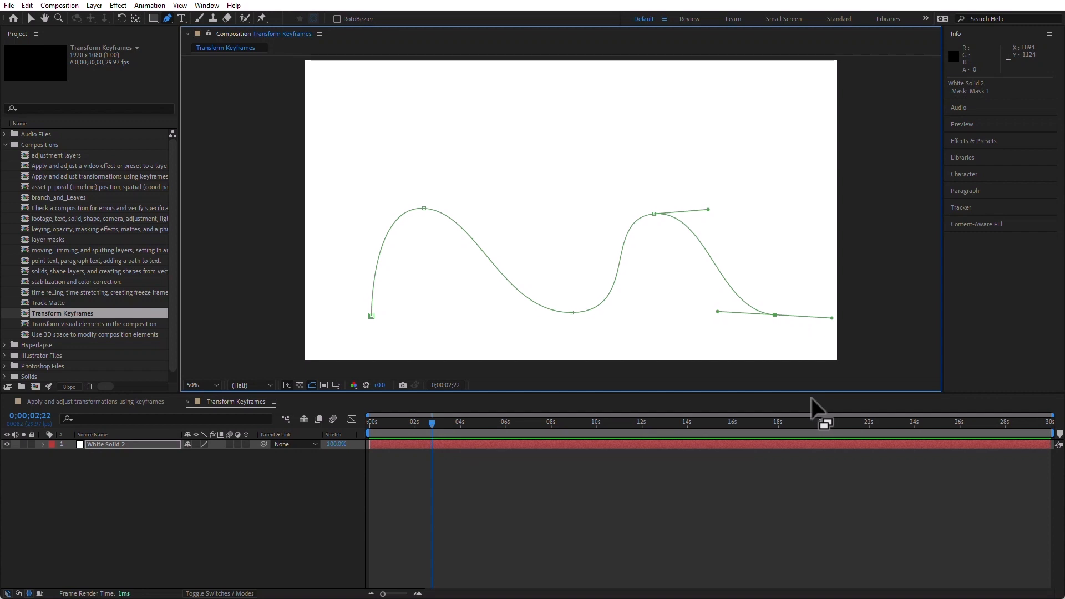
- Apply the Stroke effect to the white solid and set its Paint Style to On Transparent
left_click(114, 445)
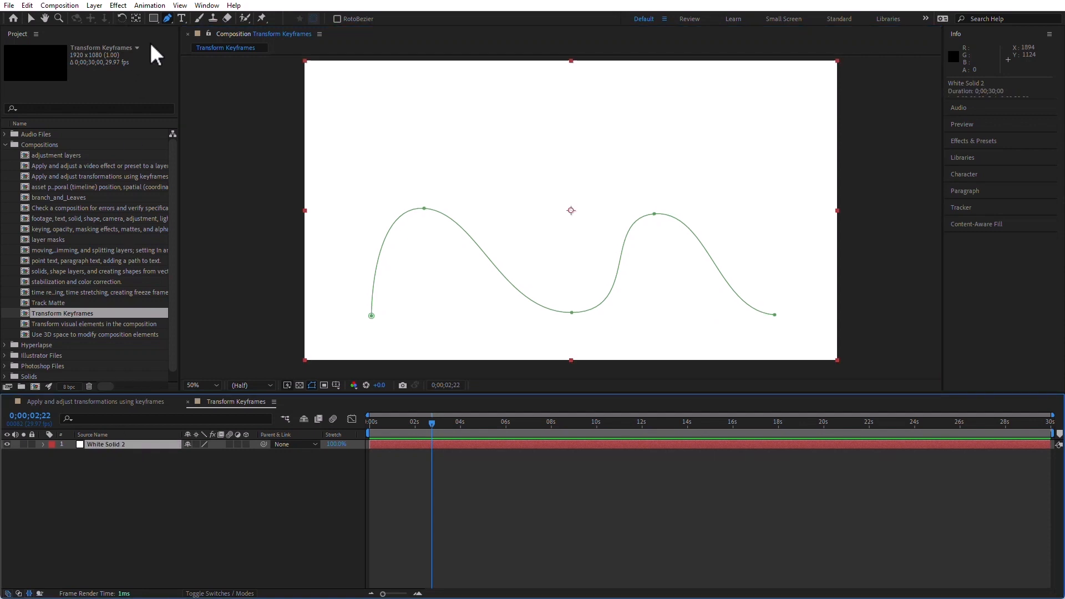
left_click(126, 7)
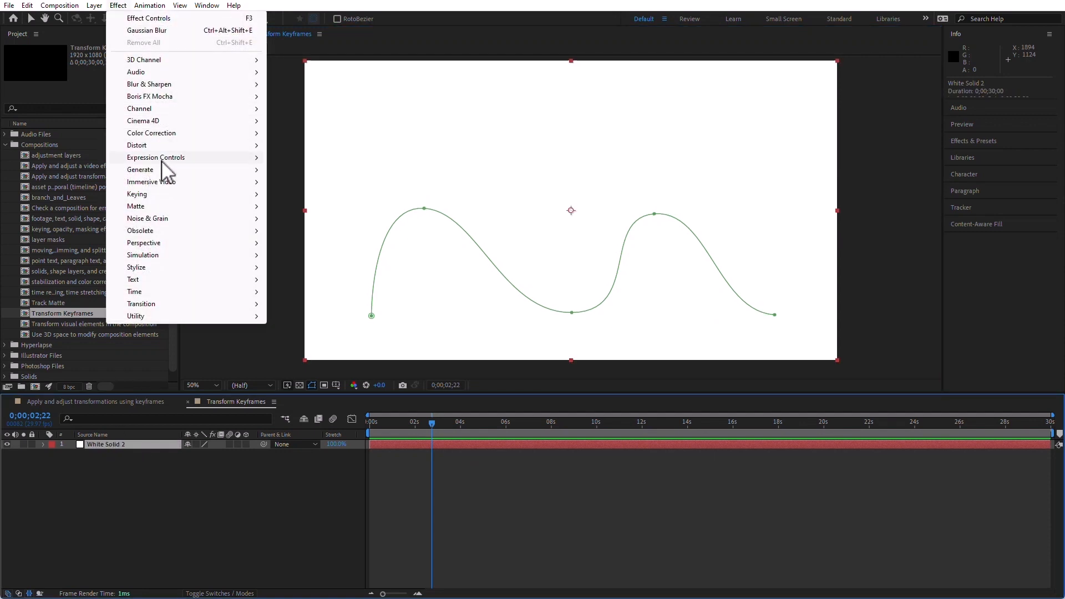
mouse_move(162, 169)
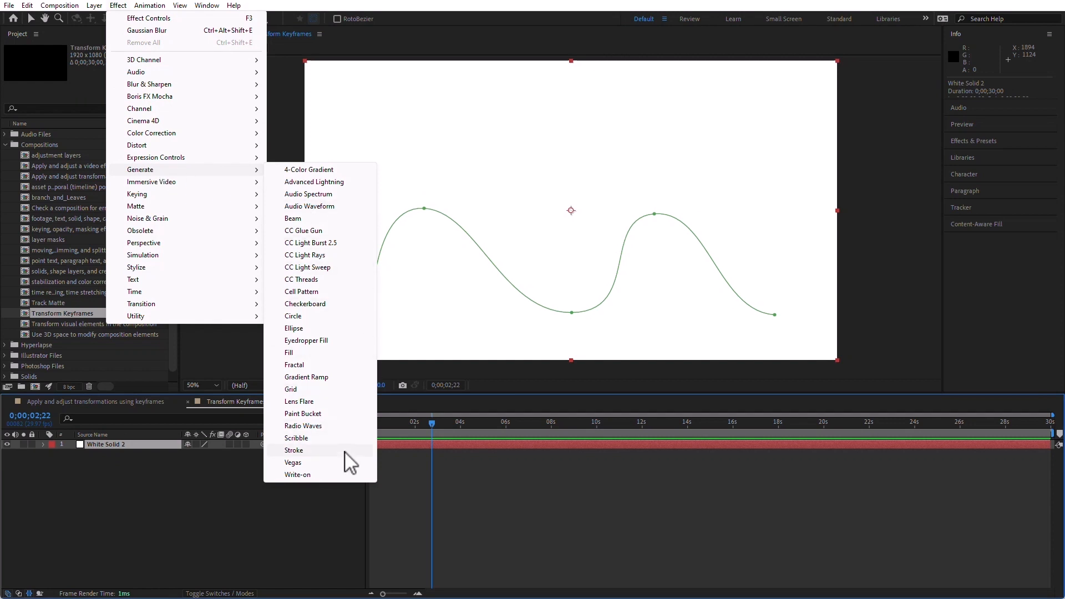
left_click(294, 451)
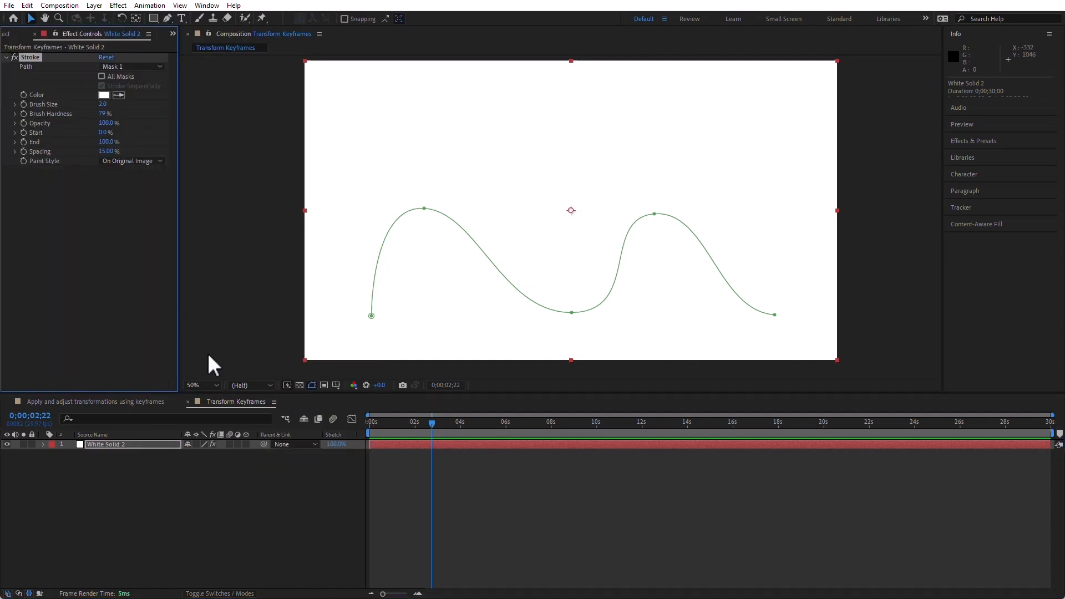
left_click(21, 170)
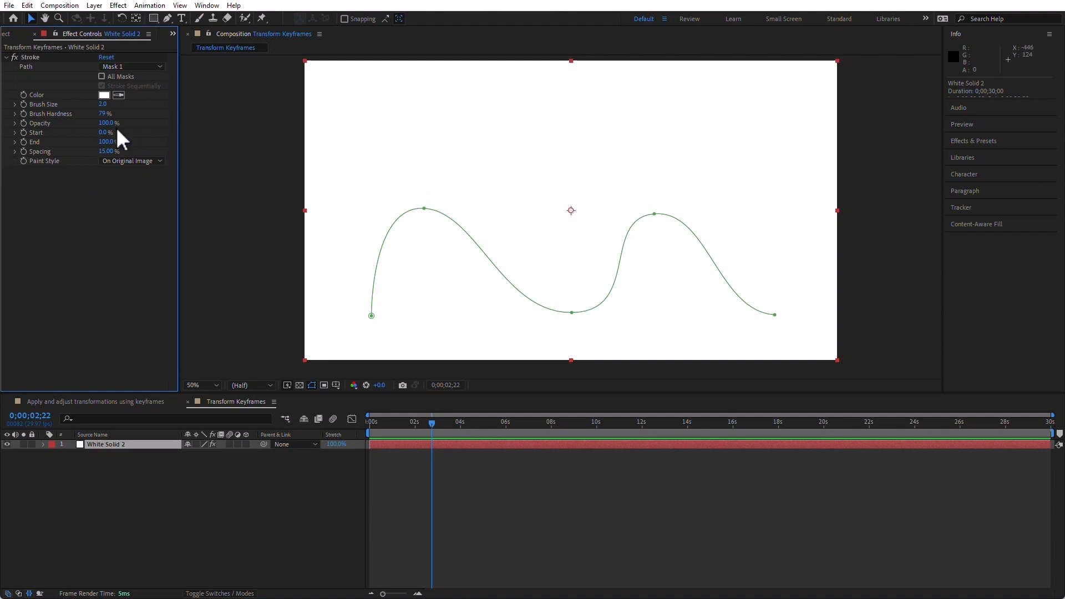
left_click(150, 162)
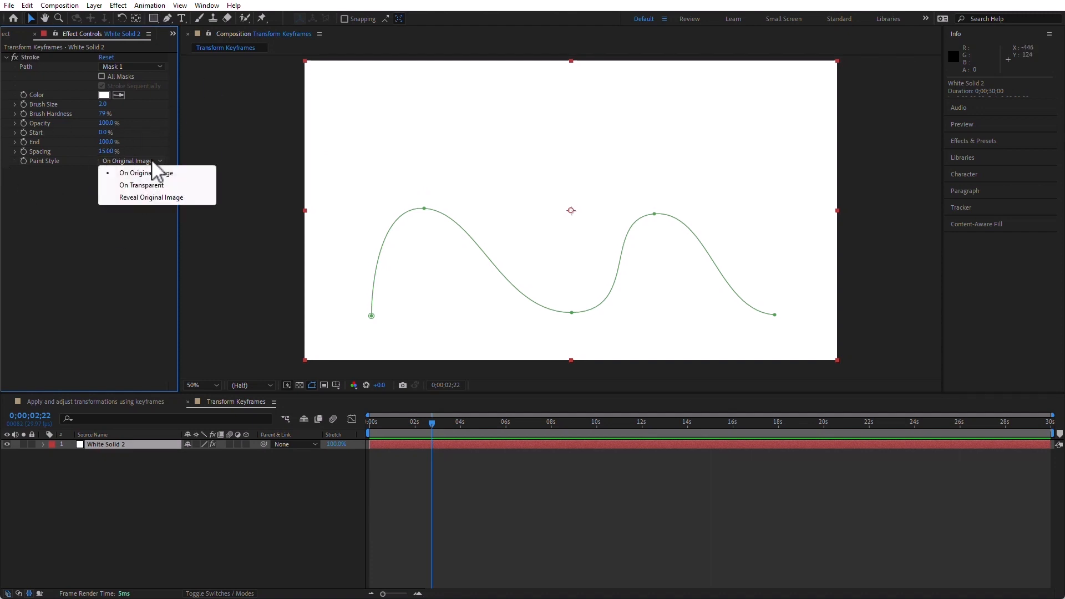
left_click(141, 185)
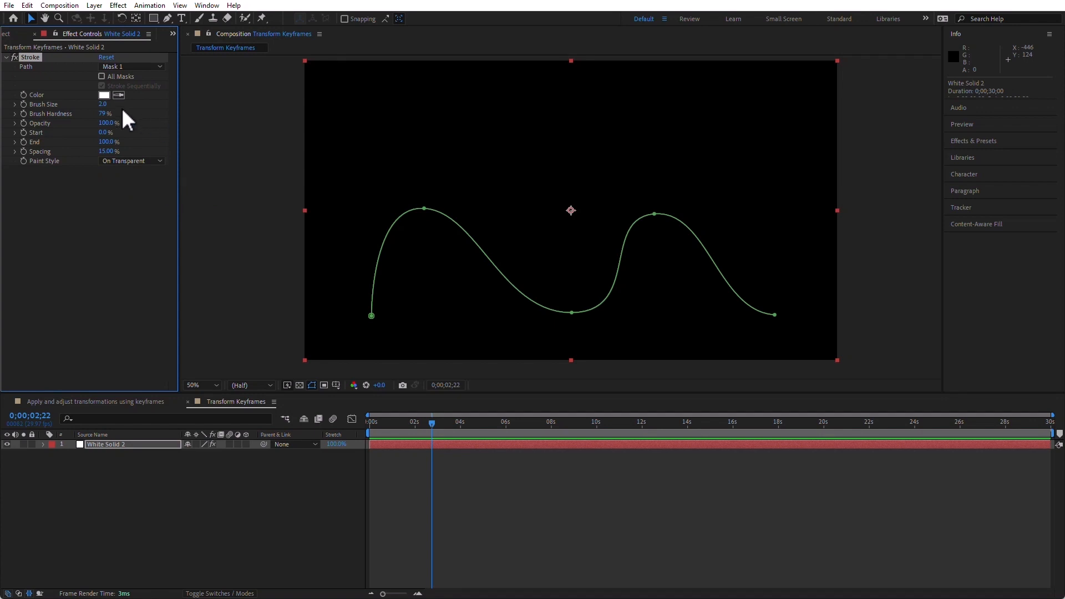
- Set the stroke's Brush Size to 6.8 and its color to golden yellow F3BA0D
mouse_move(102, 104)
left_mouse_down()
mouse_move(147, 106)
mouse_move(135, 108)
left_mouse_up()
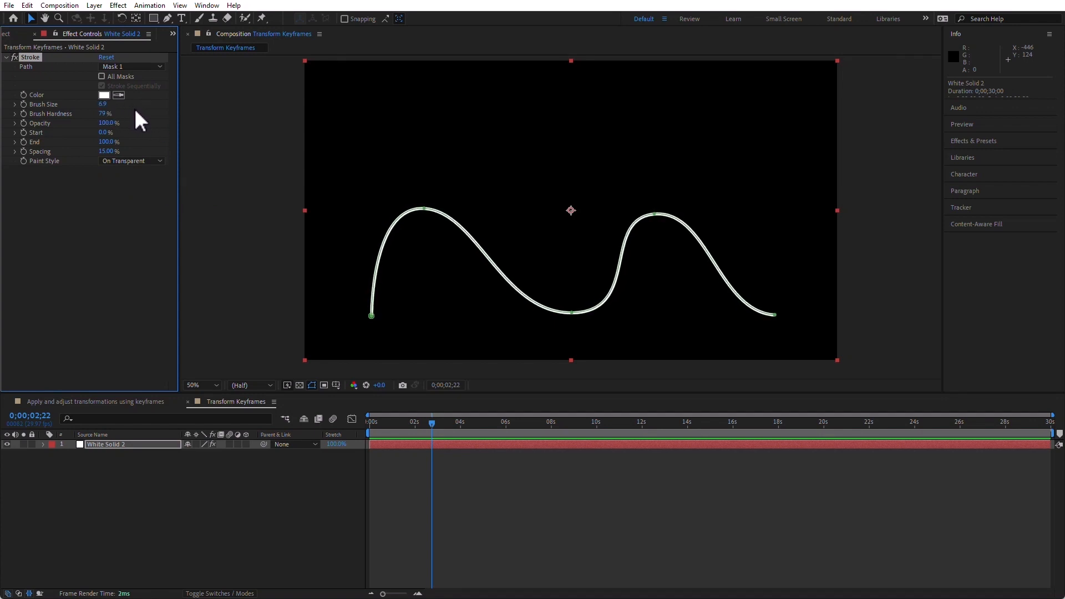
left_click(104, 95)
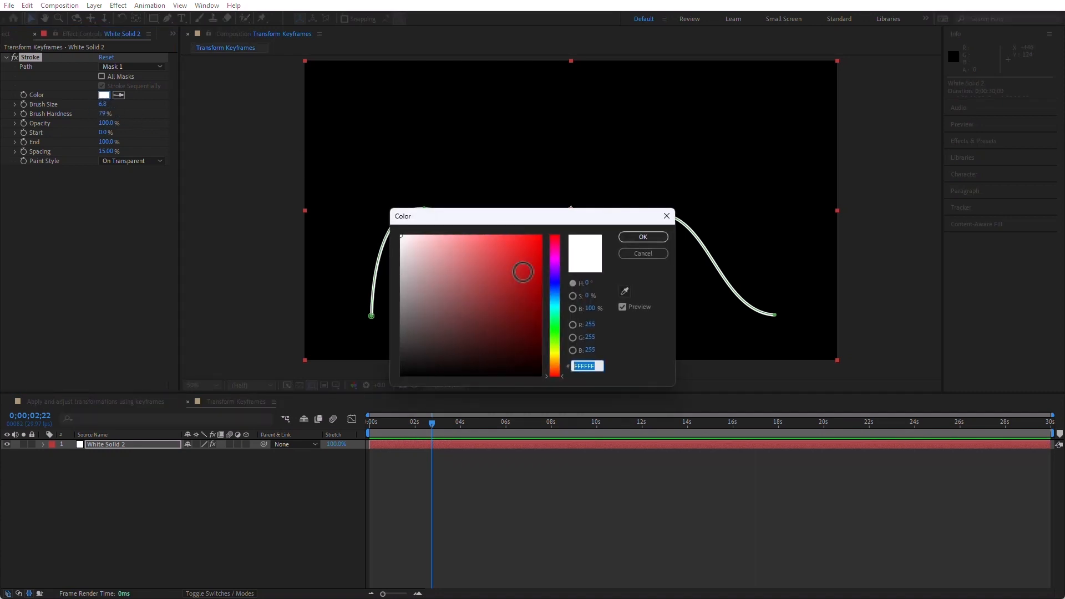
left_click_drag(558, 357, 554, 358)
left_click(531, 238)
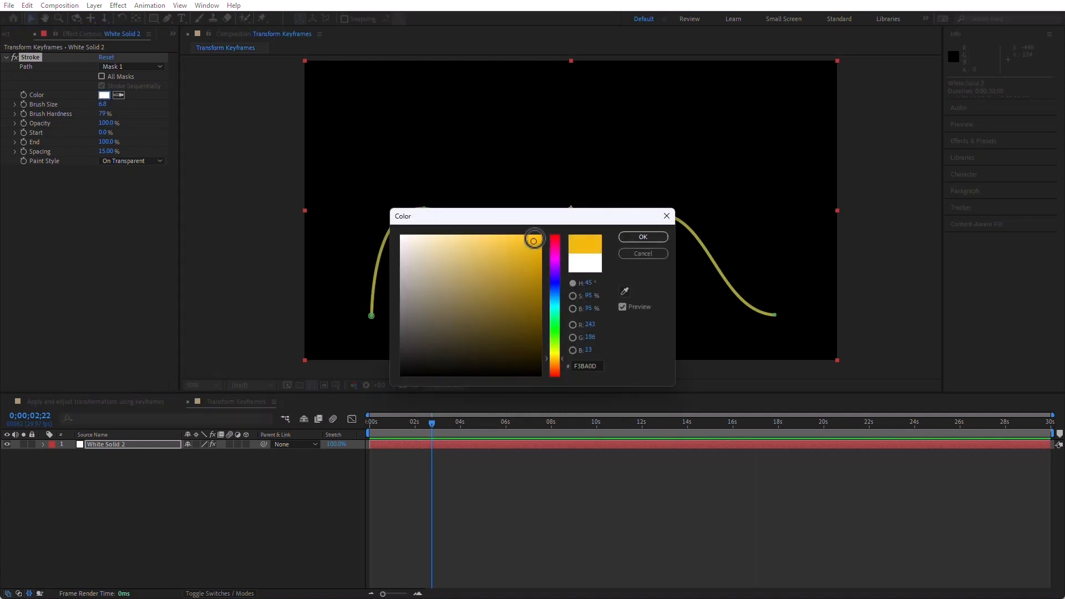
left_click(638, 236)
- Set the stroke's End to 0% and start keyframing it at 0;00;01;00
left_click_drag(437, 423, 287, 430)
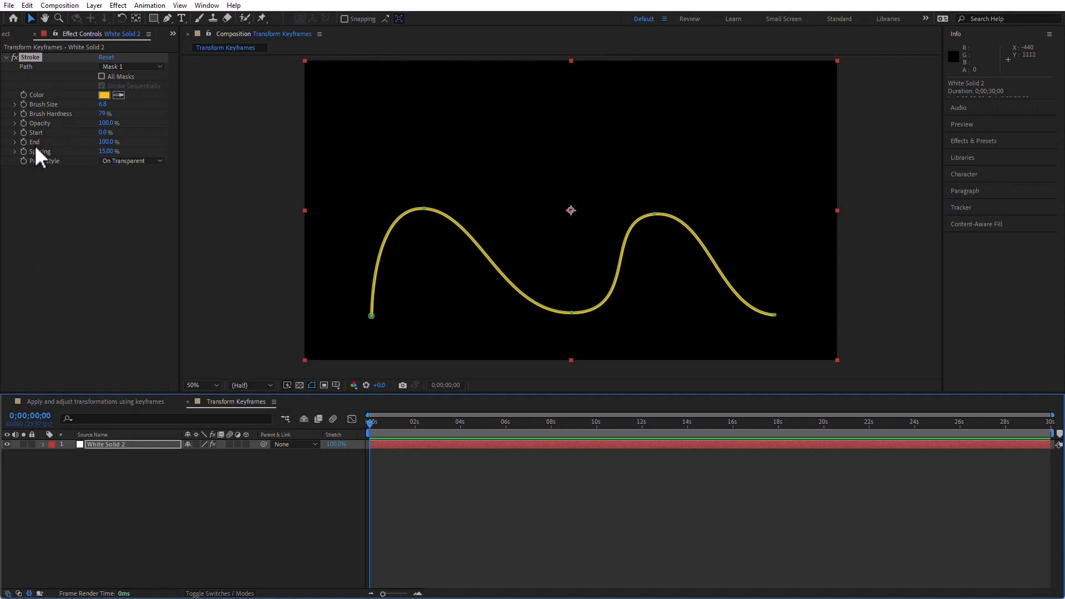
mouse_move(370, 423)
left_mouse_down()
mouse_move(399, 423)
mouse_move(378, 424)
left_mouse_up()
left_click_drag(108, 140, 1, 275)
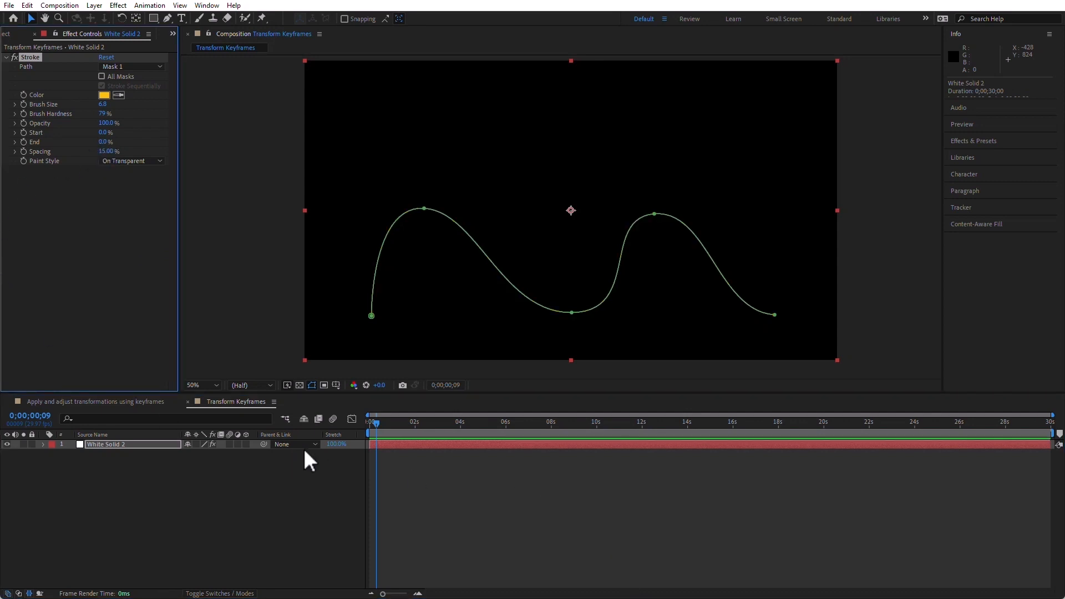
left_click(44, 414)
type("100")
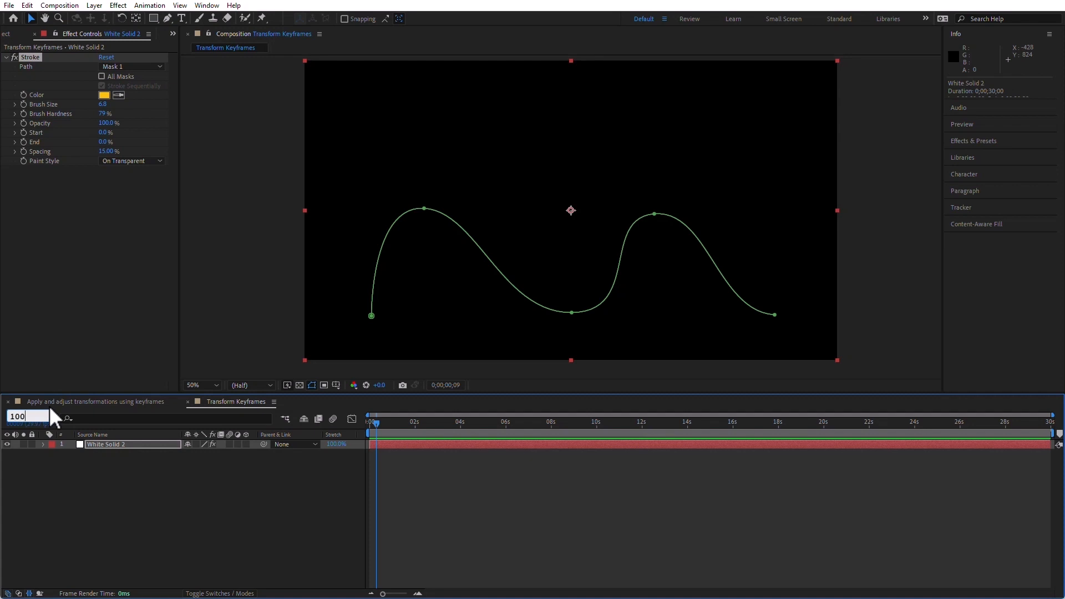
key("Return")
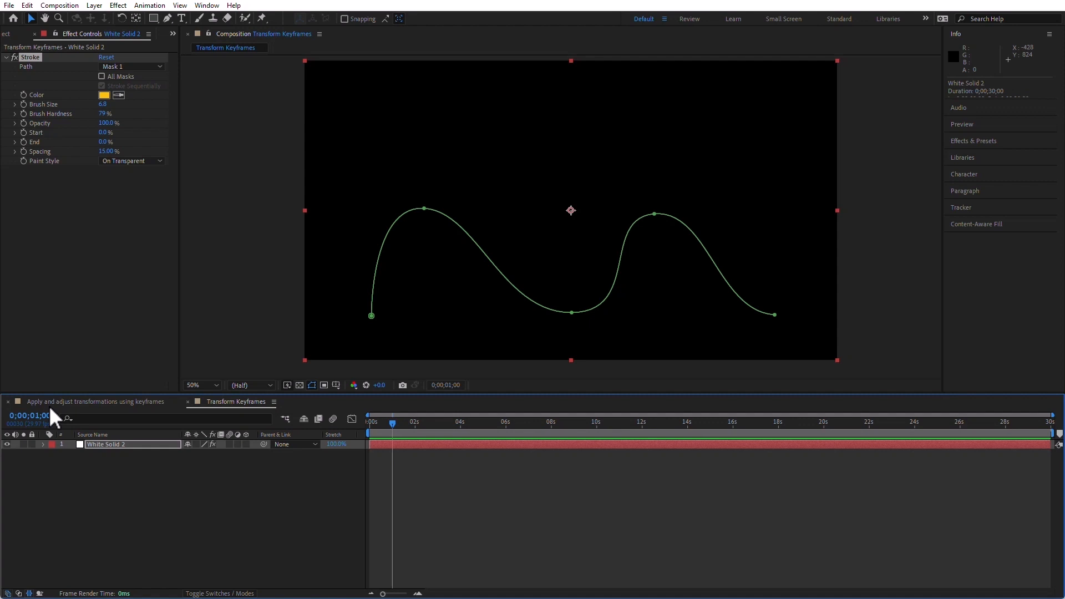
left_click(23, 142)
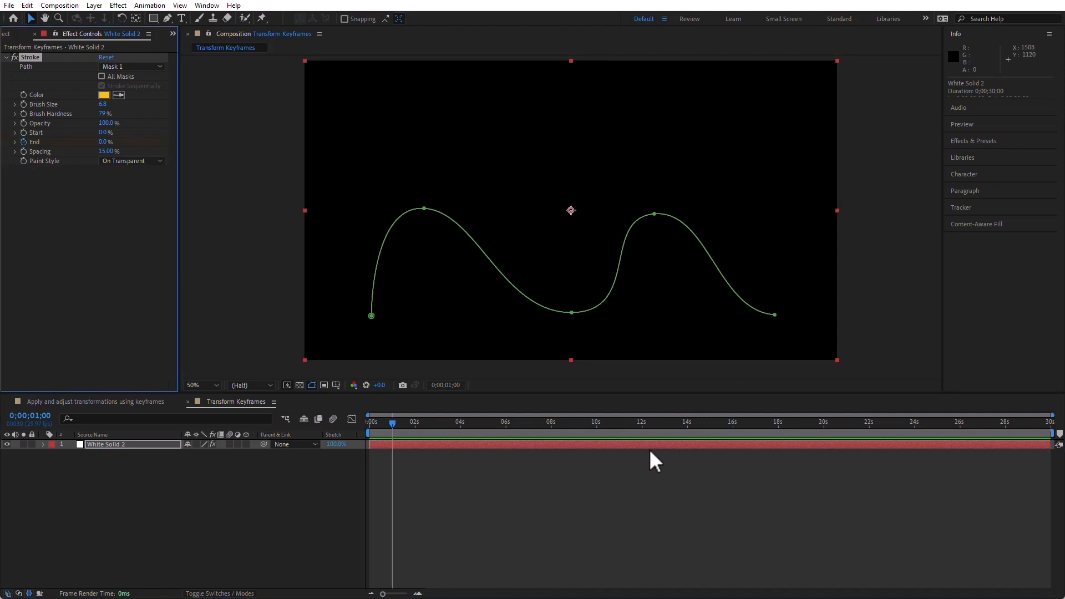
- Add an End keyframe of 99% at 0;00;07;11 and preview the stroke animation from the start
left_click(537, 423)
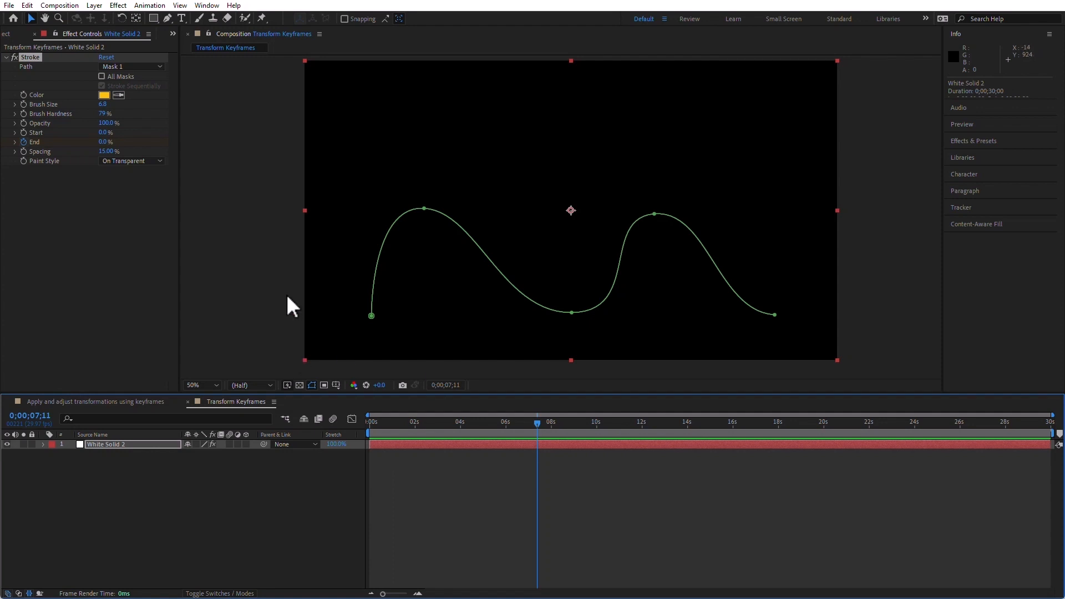
left_click_drag(101, 140, 626, 150)
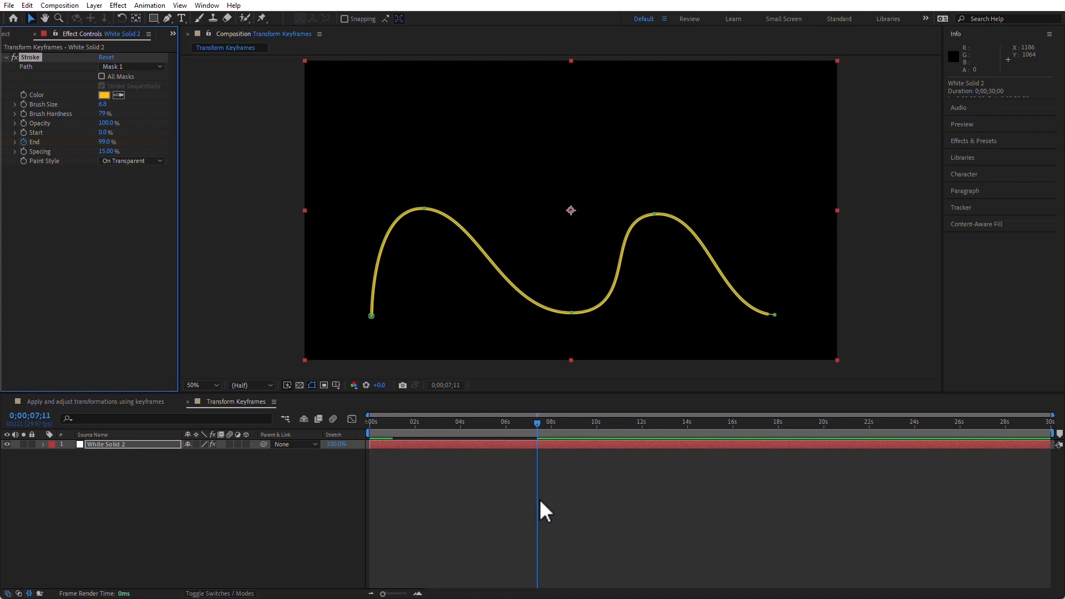
left_click_drag(395, 421, 368, 423)
key("space")
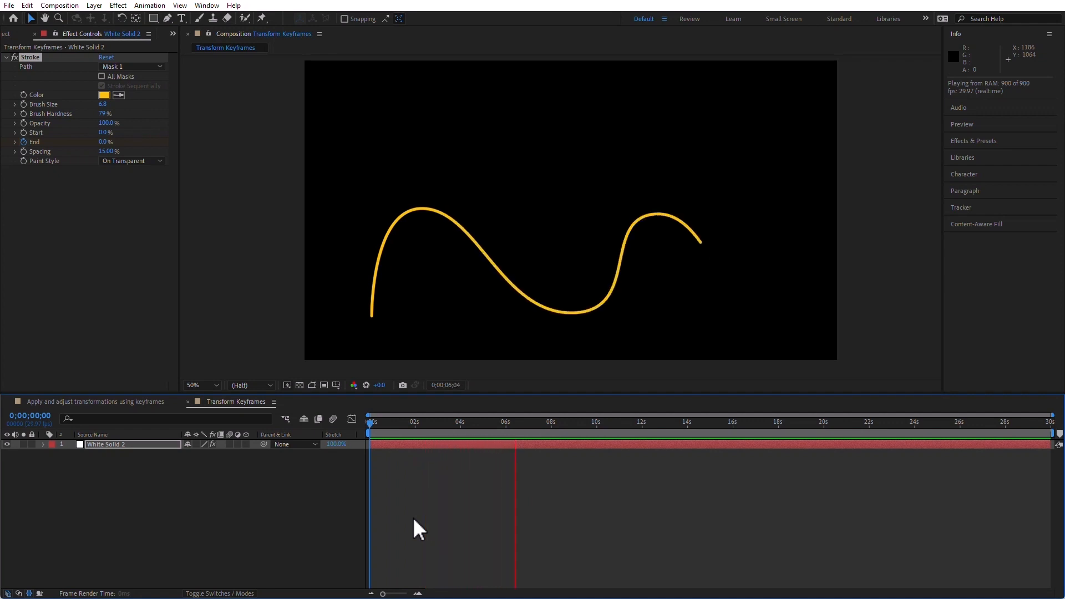
key("space")
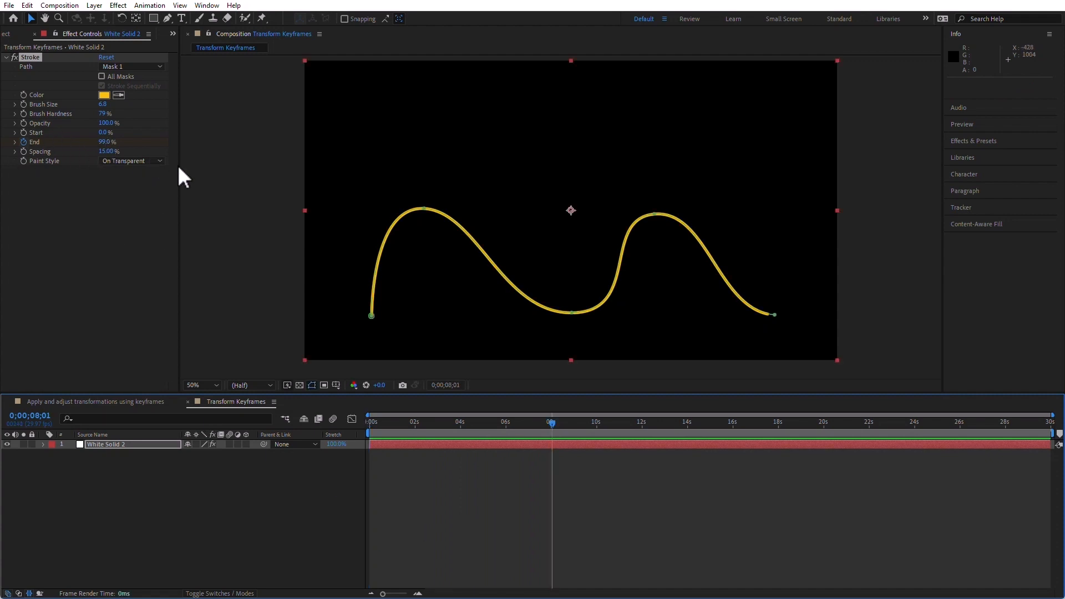
- Reveal the white solid's keyframes and set the End keyframe at 0;00;07;11 to 100%
left_click_drag(552, 421, 573, 422)
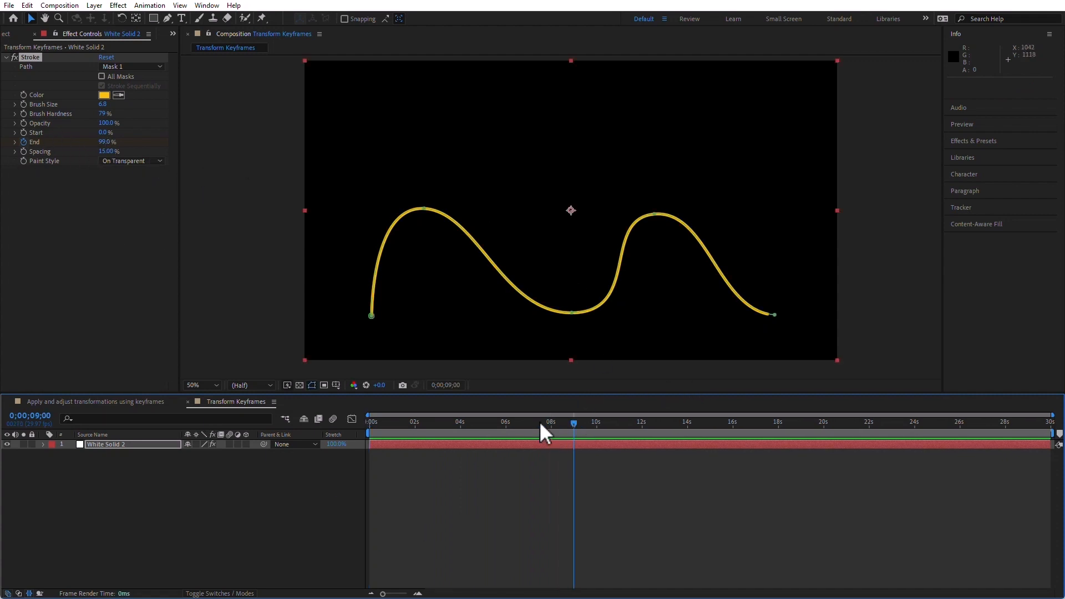
left_click(105, 445)
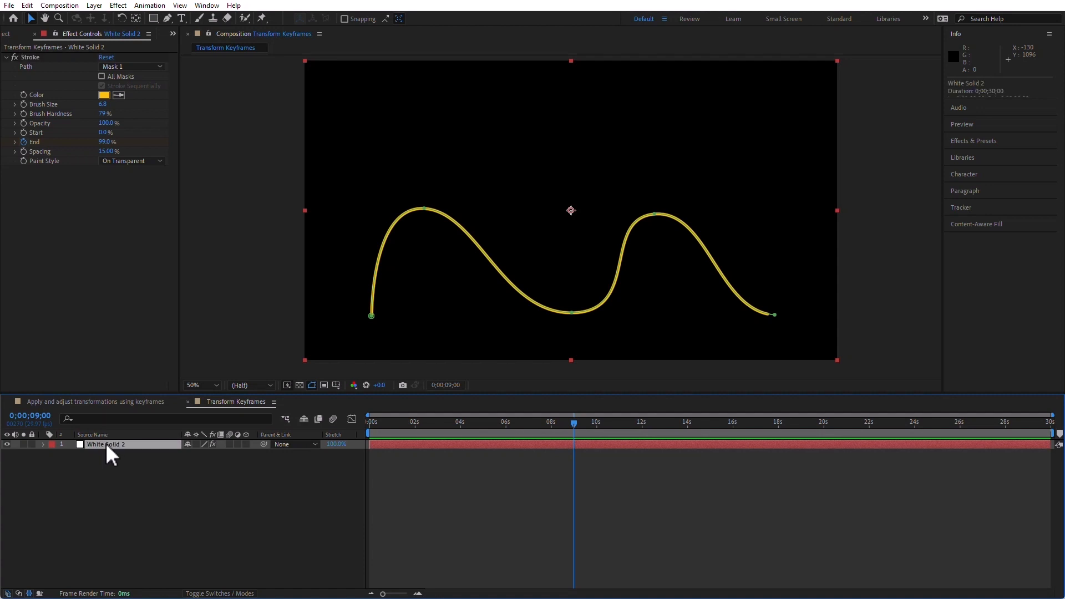
key("u")
key("j")
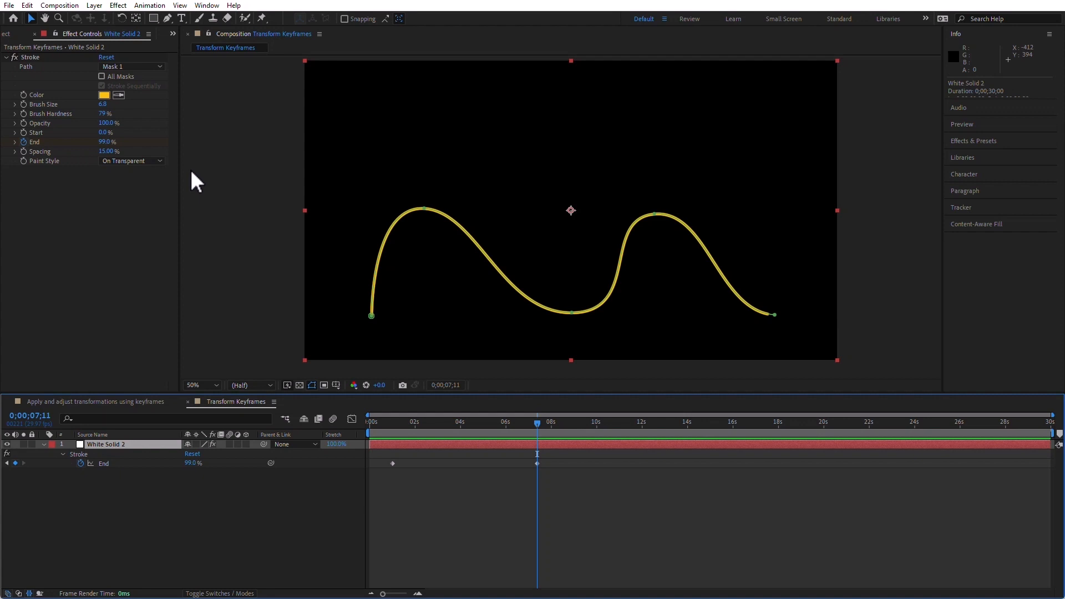
type("100")
key("Return")
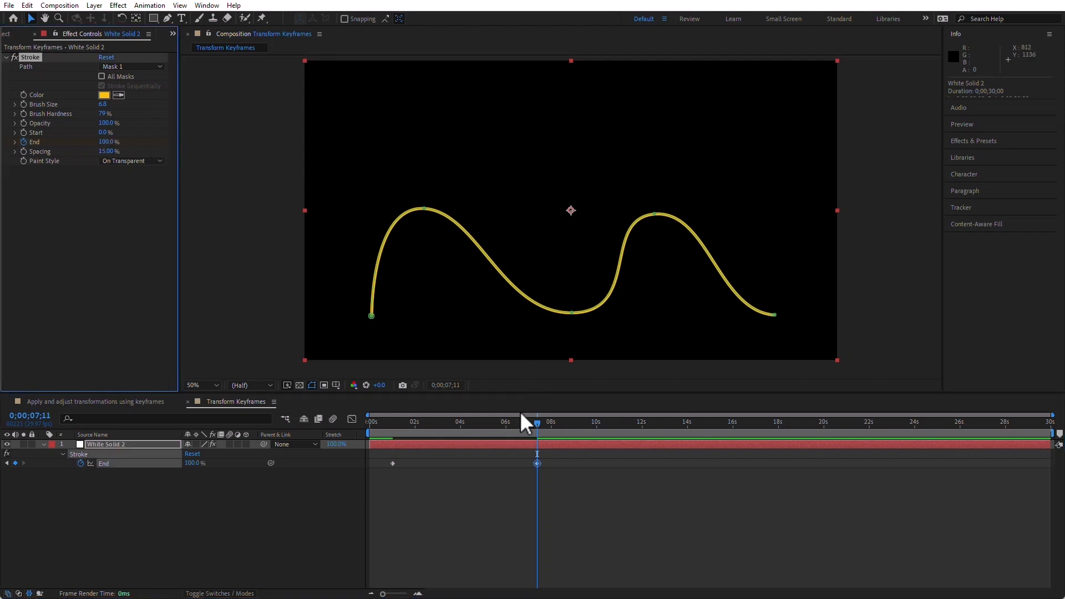